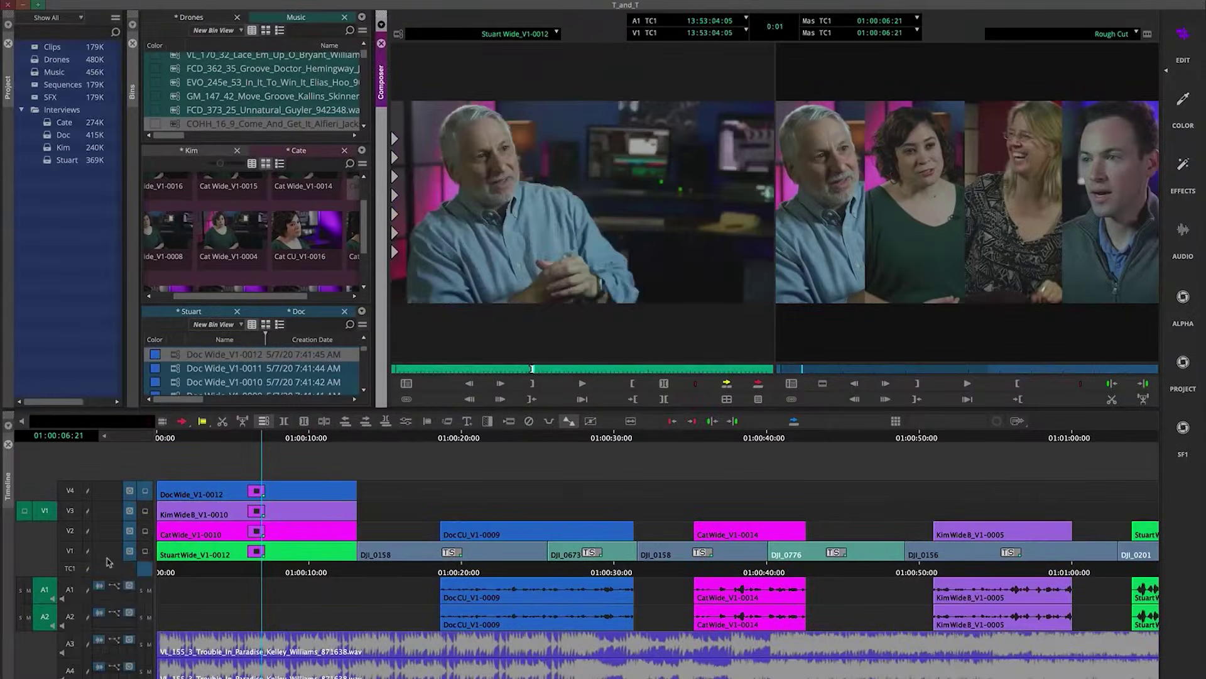
# Shrink the 'A Series of Unfortunate Events' title to size 51 and move it below the name caption
pyautogui.rightClick(76, 523)
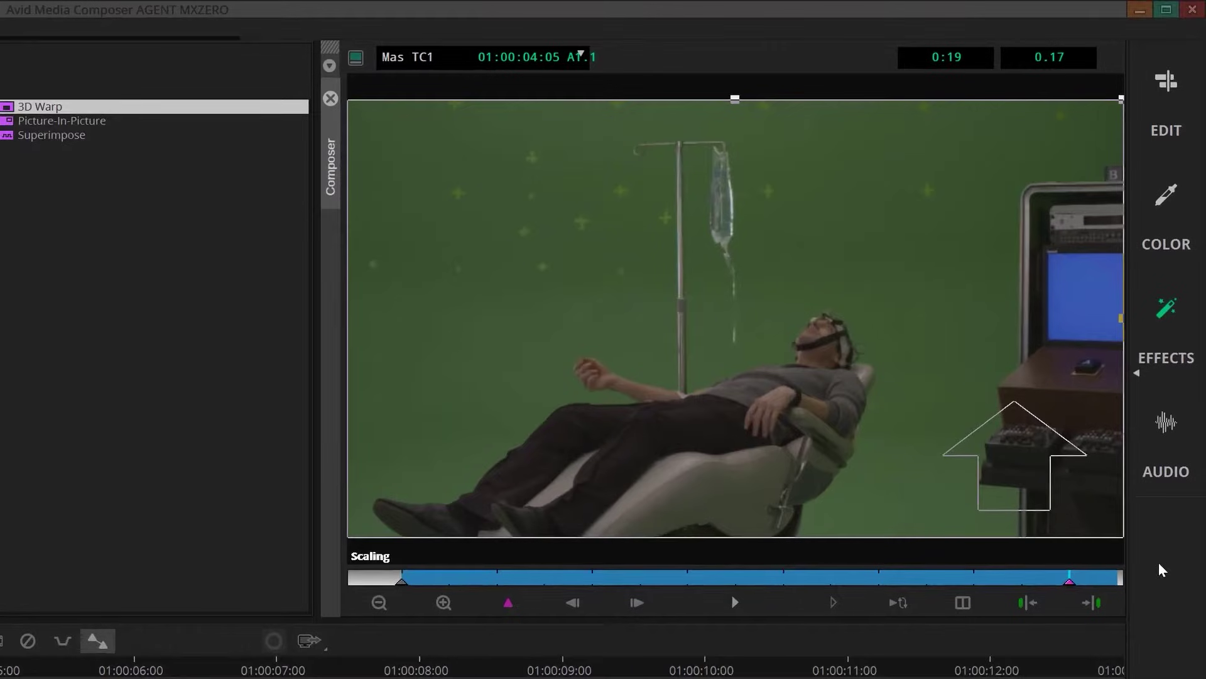
pyautogui.rightClick(1159, 565)
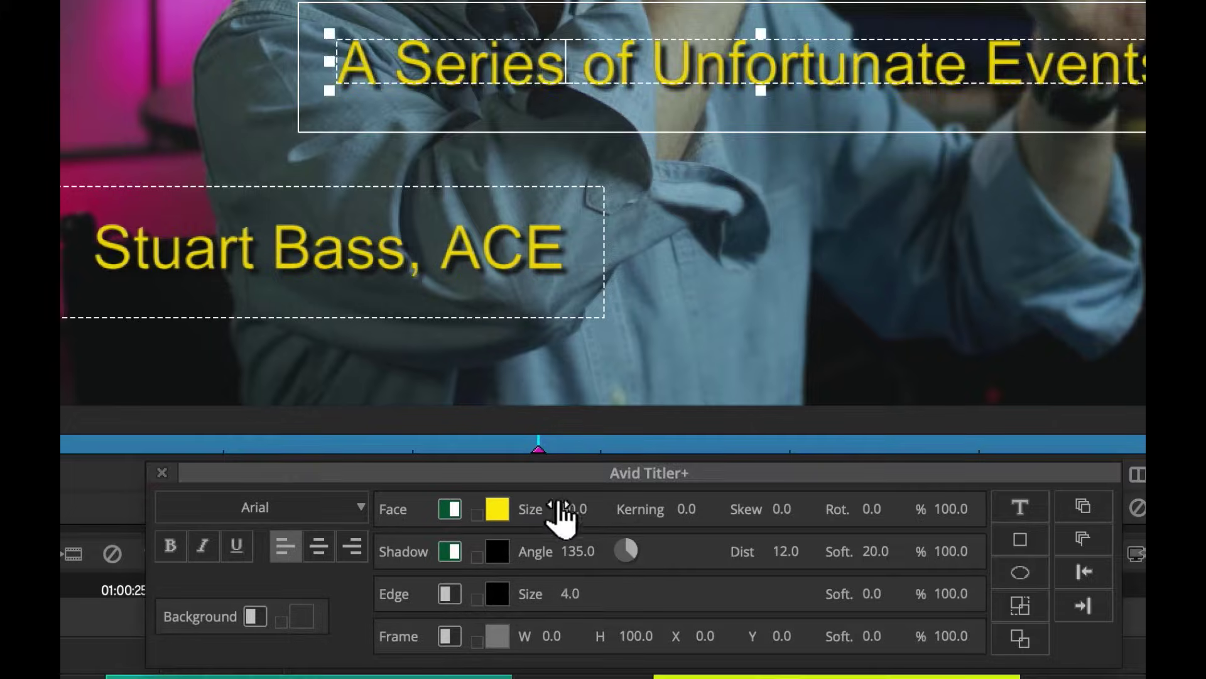
pyautogui.moveTo(561, 515); pyautogui.dragTo(531, 515)
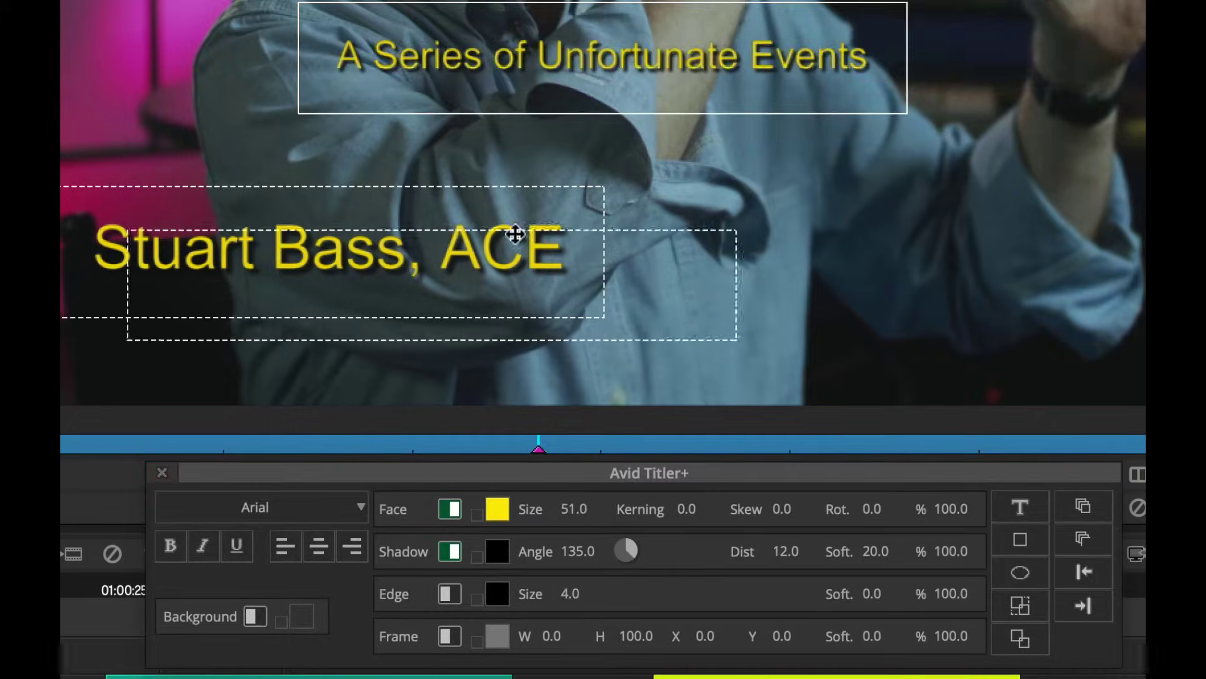
pyautogui.moveTo(492, 250); pyautogui.dragTo(492, 251)
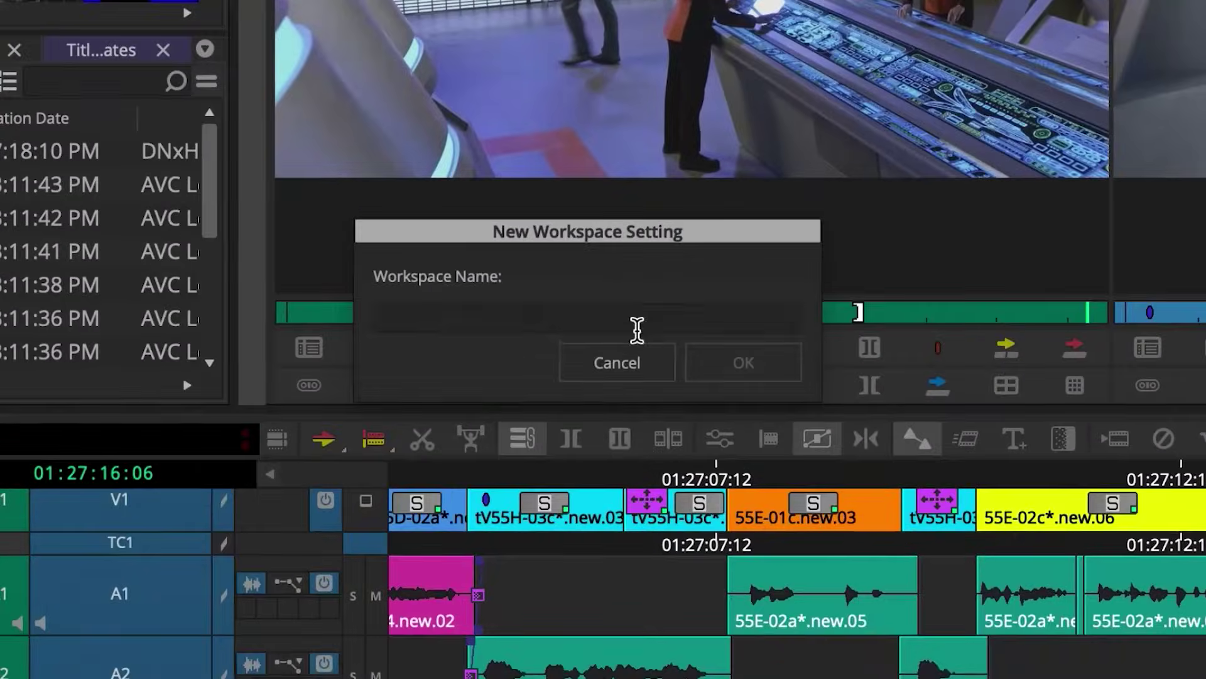
# Name the new workspace 'Settings' and confirm it
pyautogui.click(637, 328)
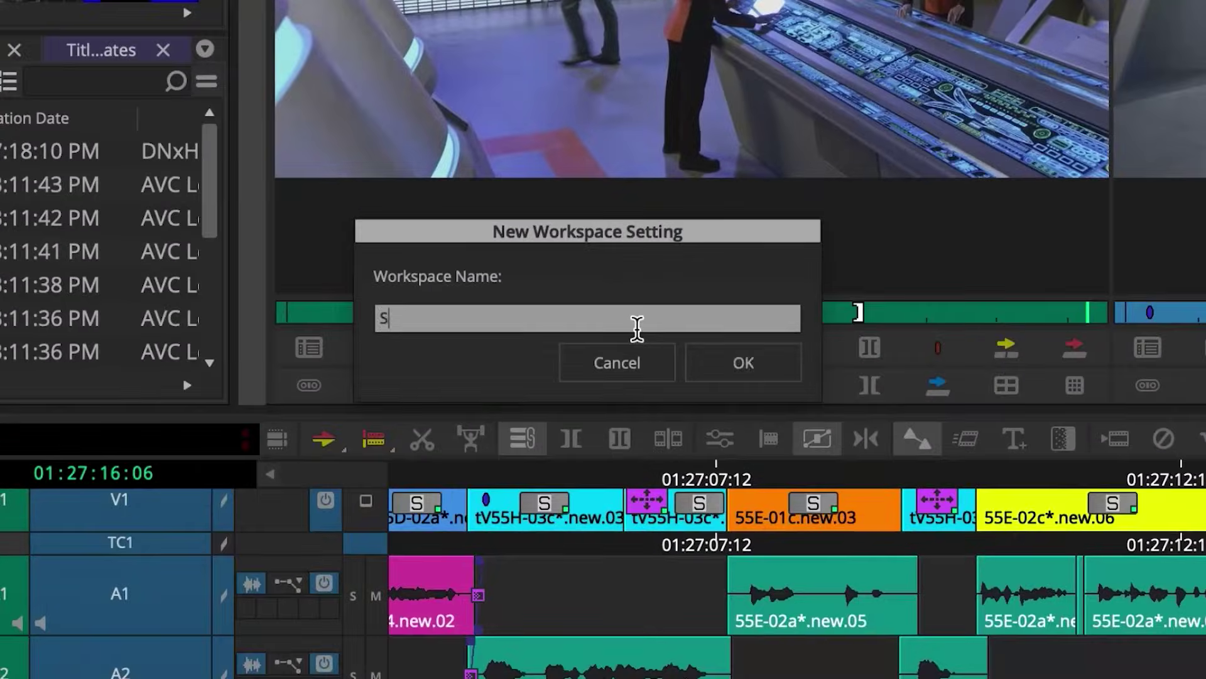
pyautogui.write('Settings')
pyautogui.click(691, 363)
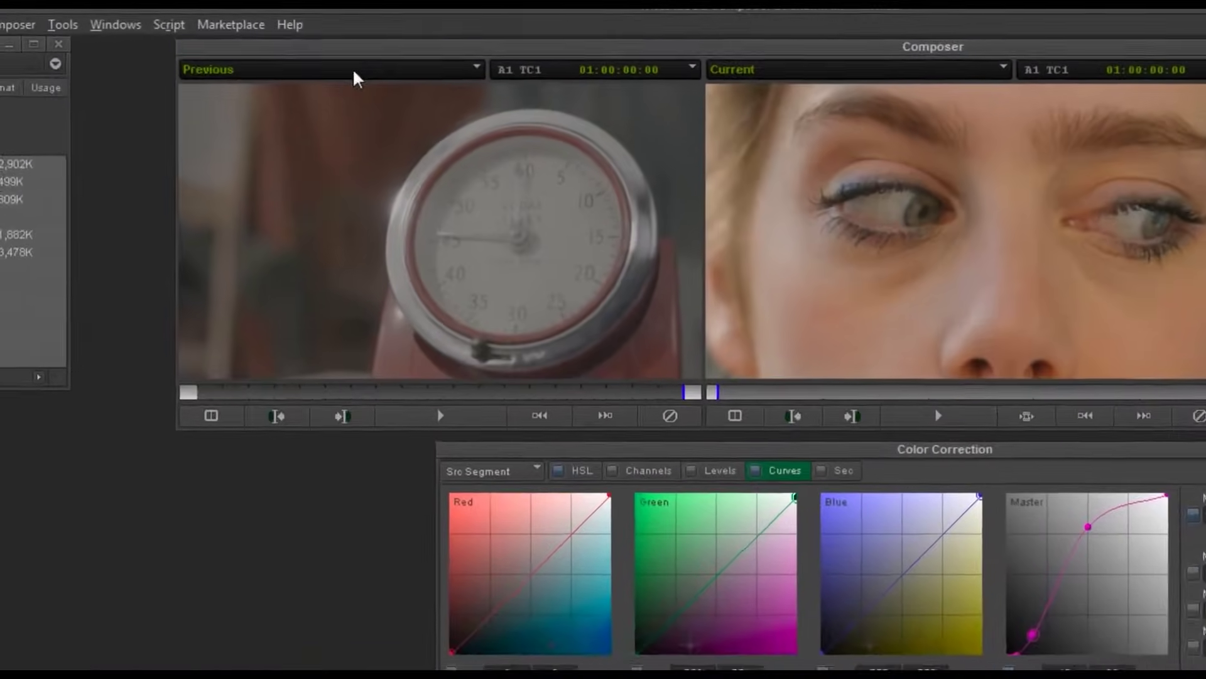
# Show the reference frame in the left monitor and switch to HSL corrections
pyautogui.click(352, 69)
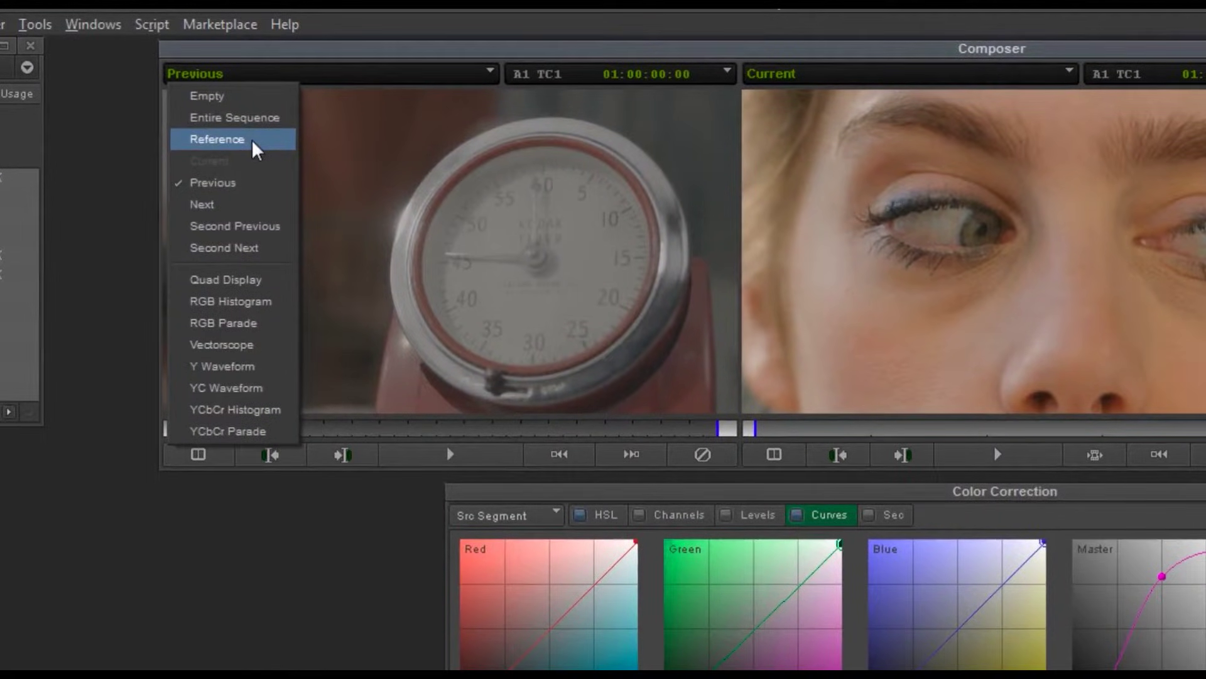
pyautogui.click(253, 143)
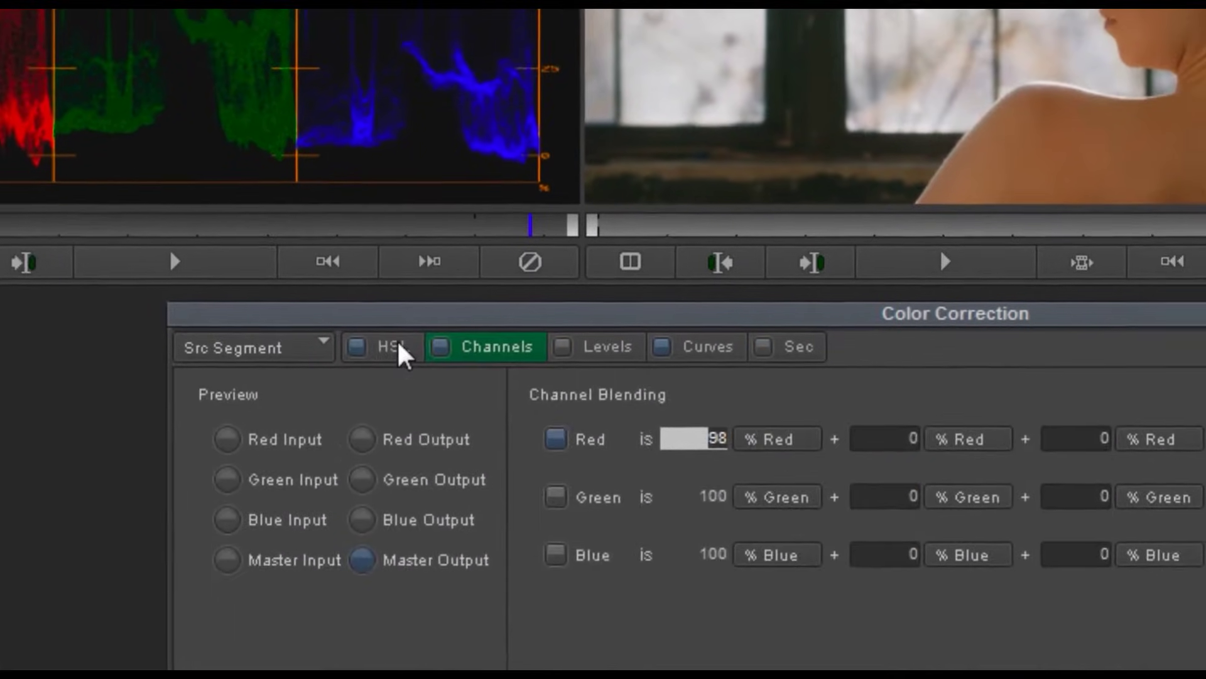
pyautogui.click(399, 350)
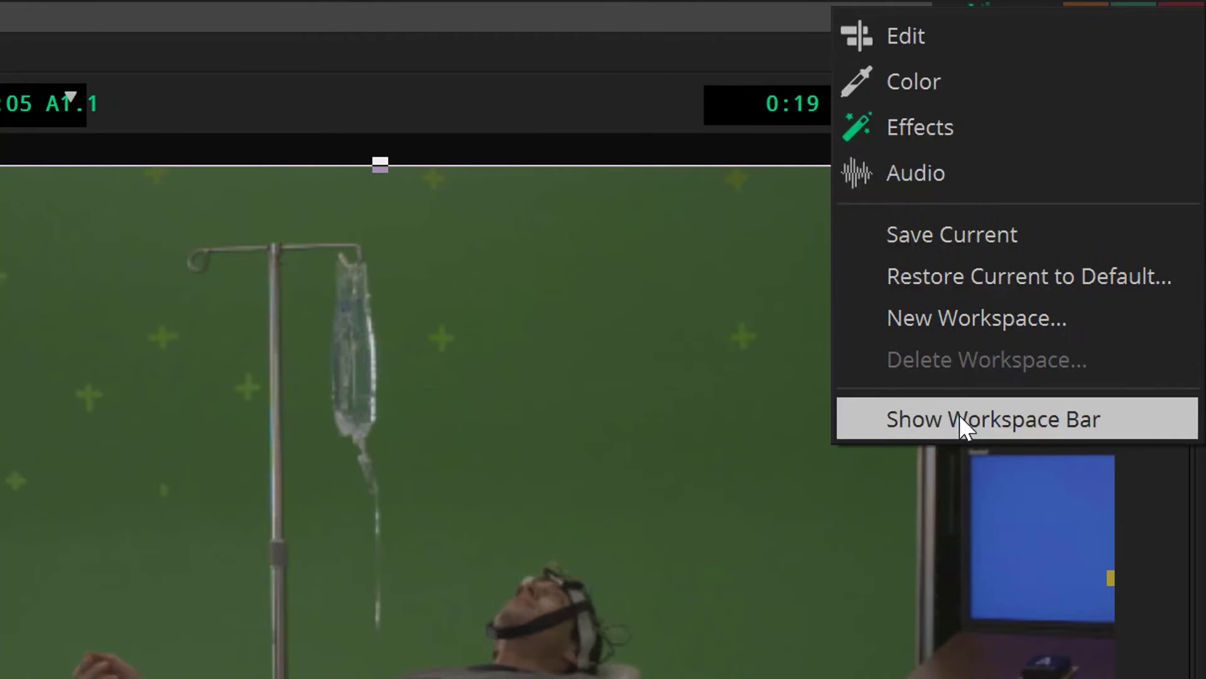
# Show the workspace toolbar with its Edit, Color, Effects and Audio shortcuts
pyautogui.click(1153, 418)
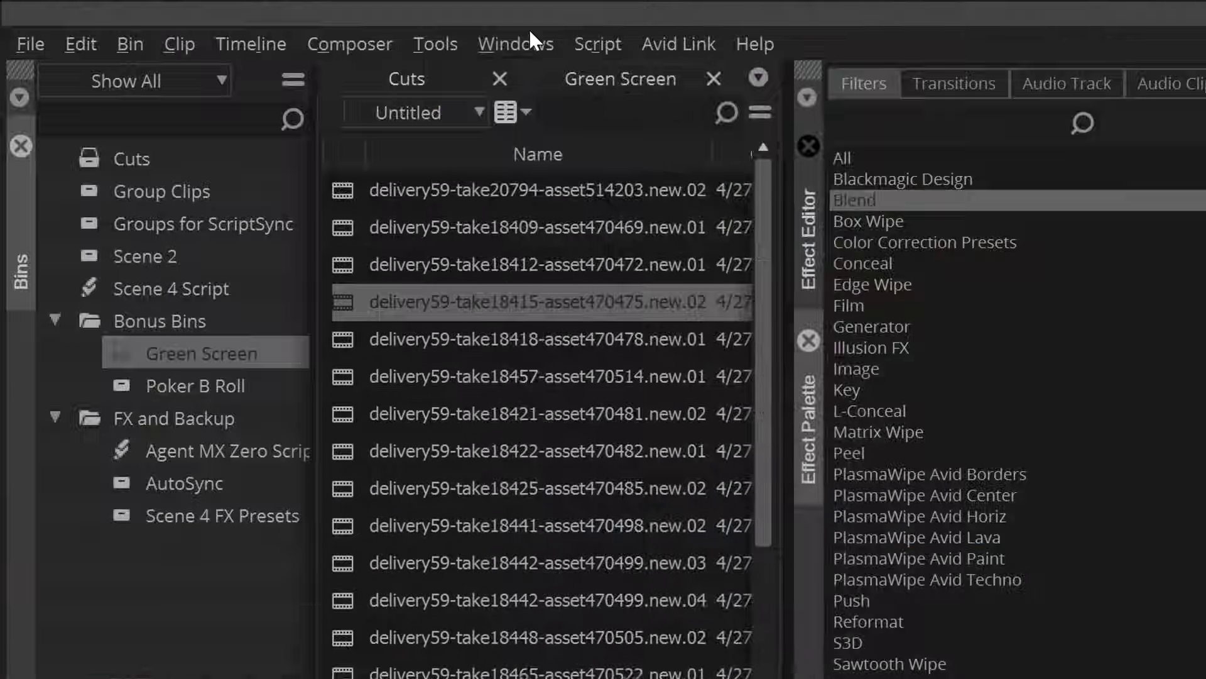
pyautogui.click(203, 15)
pyautogui.moveTo(582, 81)
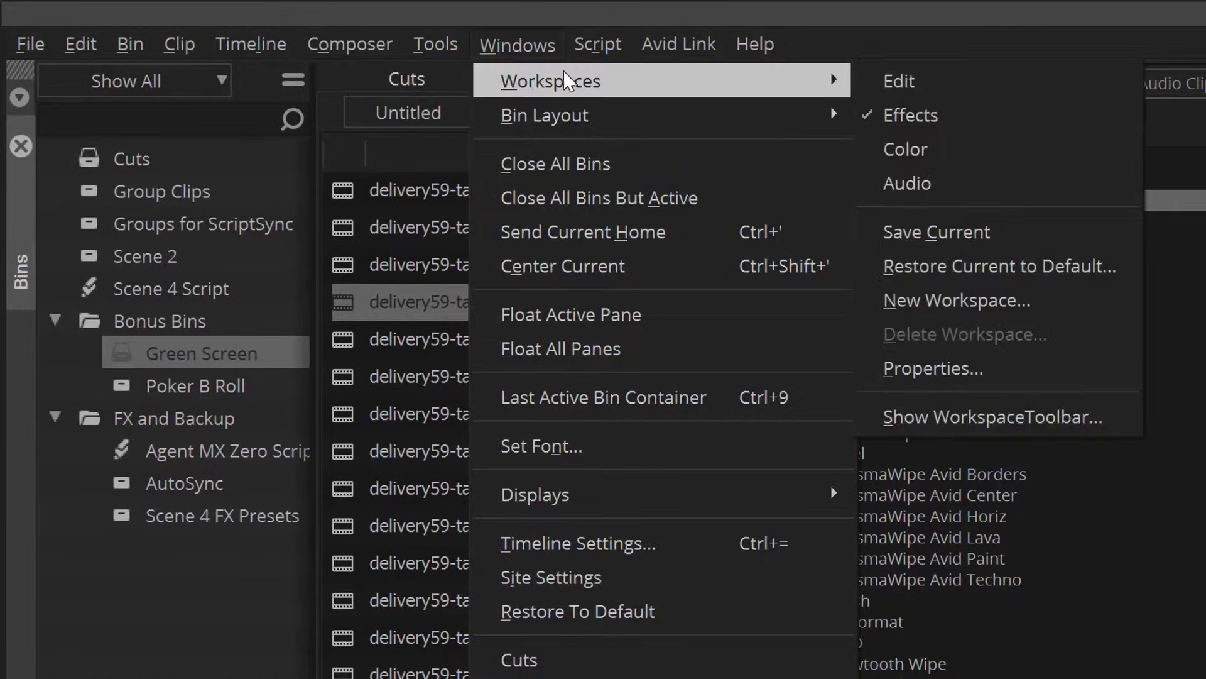
pyautogui.click(1110, 429)
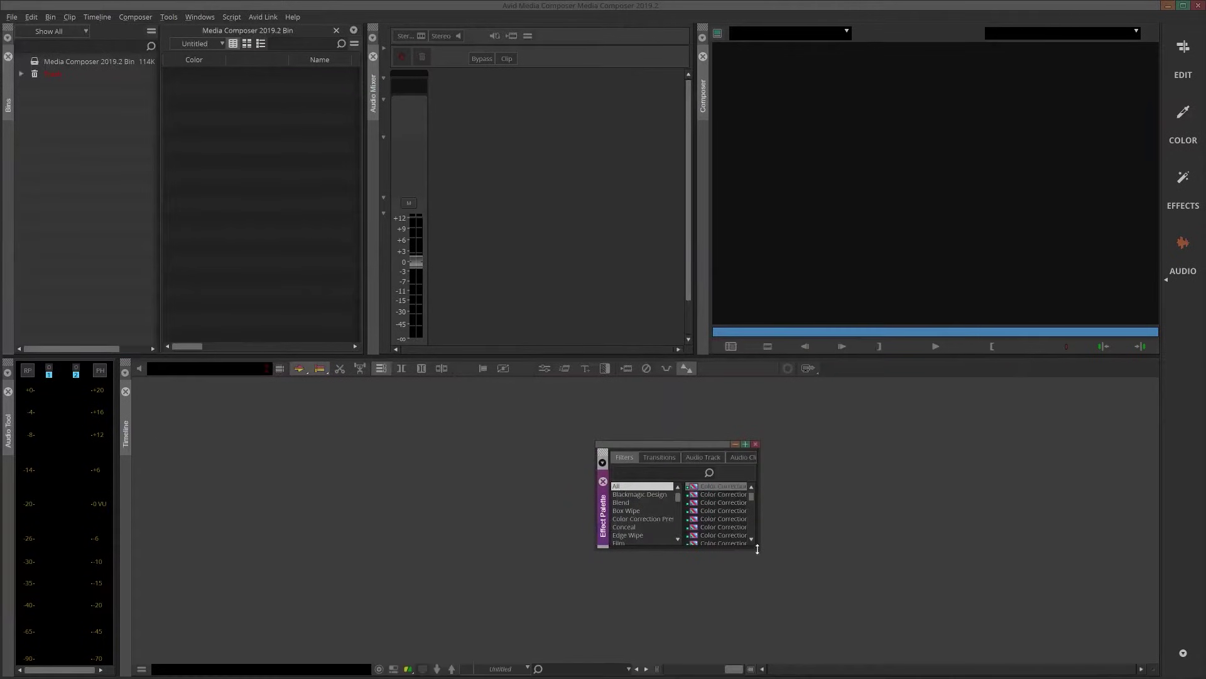
# Enlarge the Effect Palette and dock it under the Bins panel
pyautogui.moveTo(758, 549); pyautogui.dragTo(822, 597)
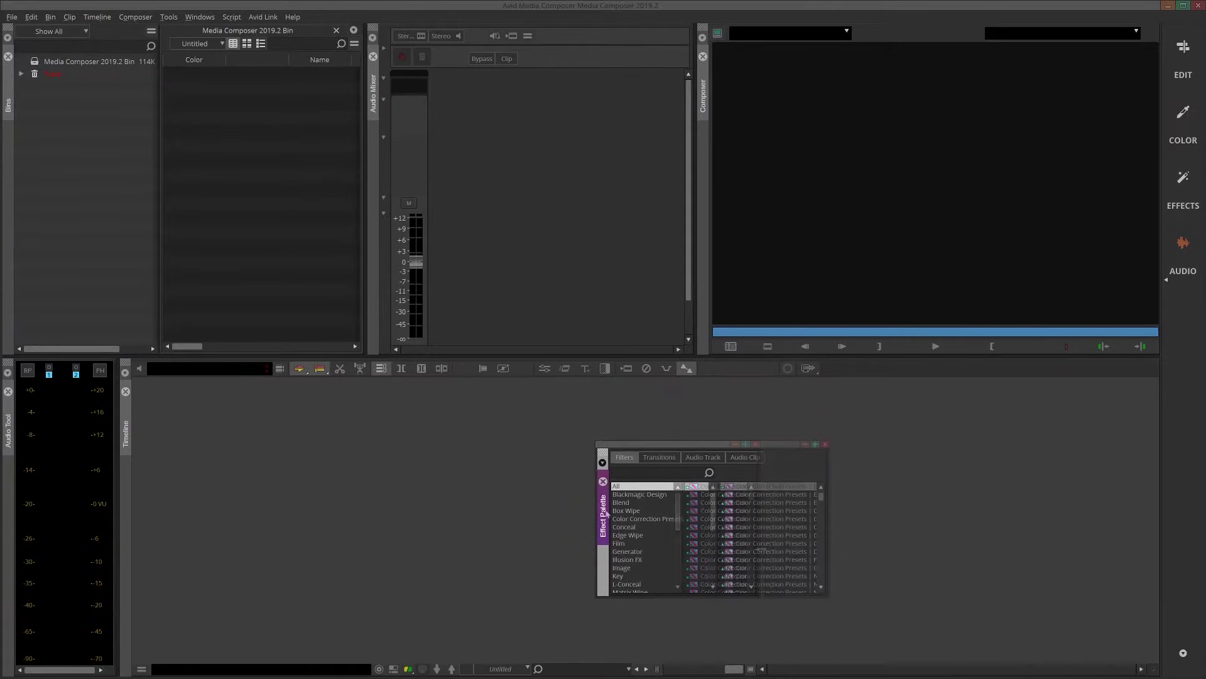
pyautogui.moveTo(601, 514); pyautogui.dragTo(6, 196)
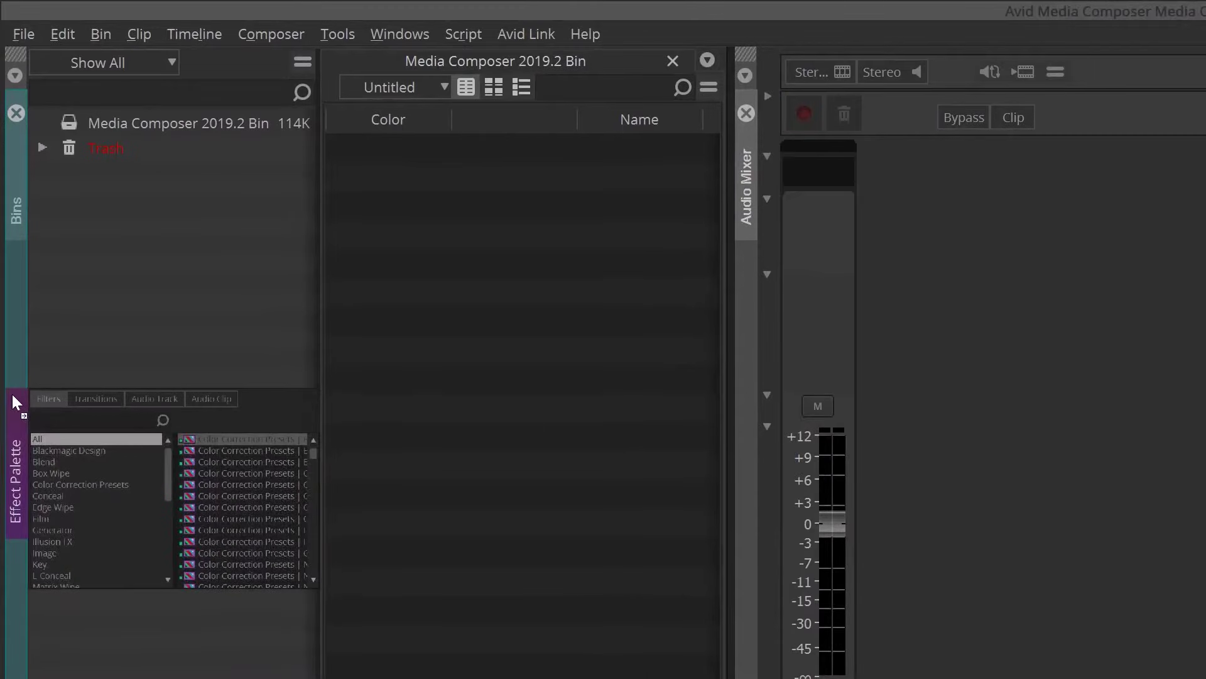
pyautogui.click(13, 394)
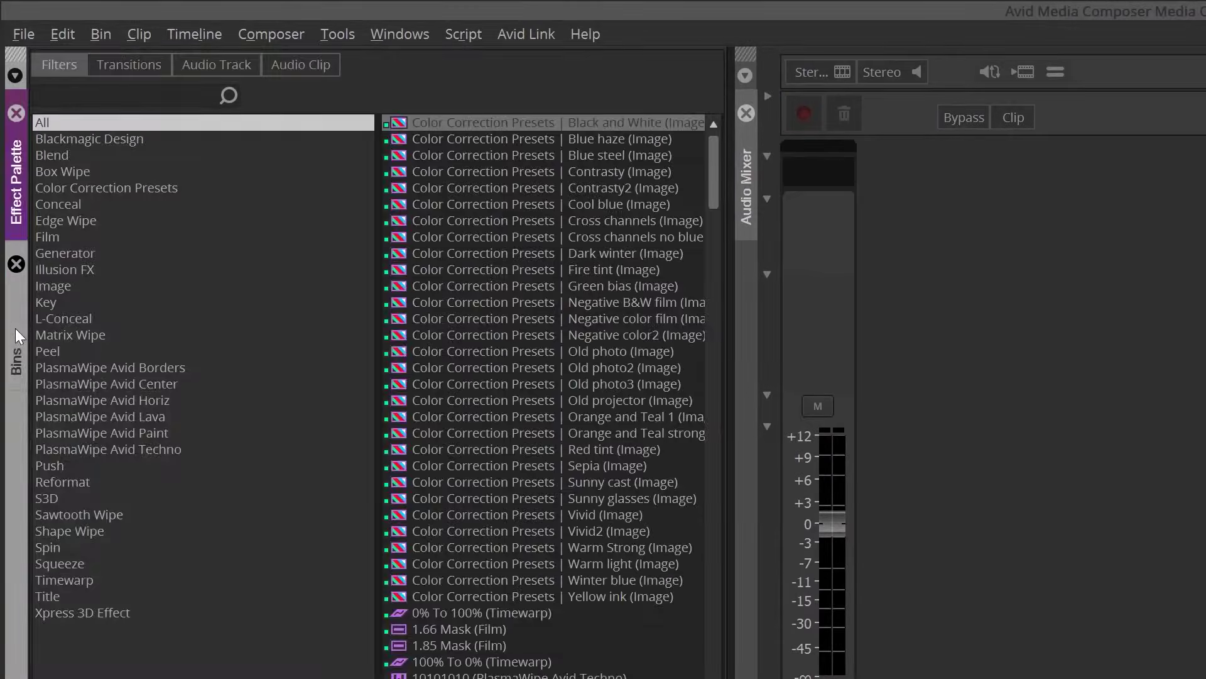
pyautogui.click(15, 328)
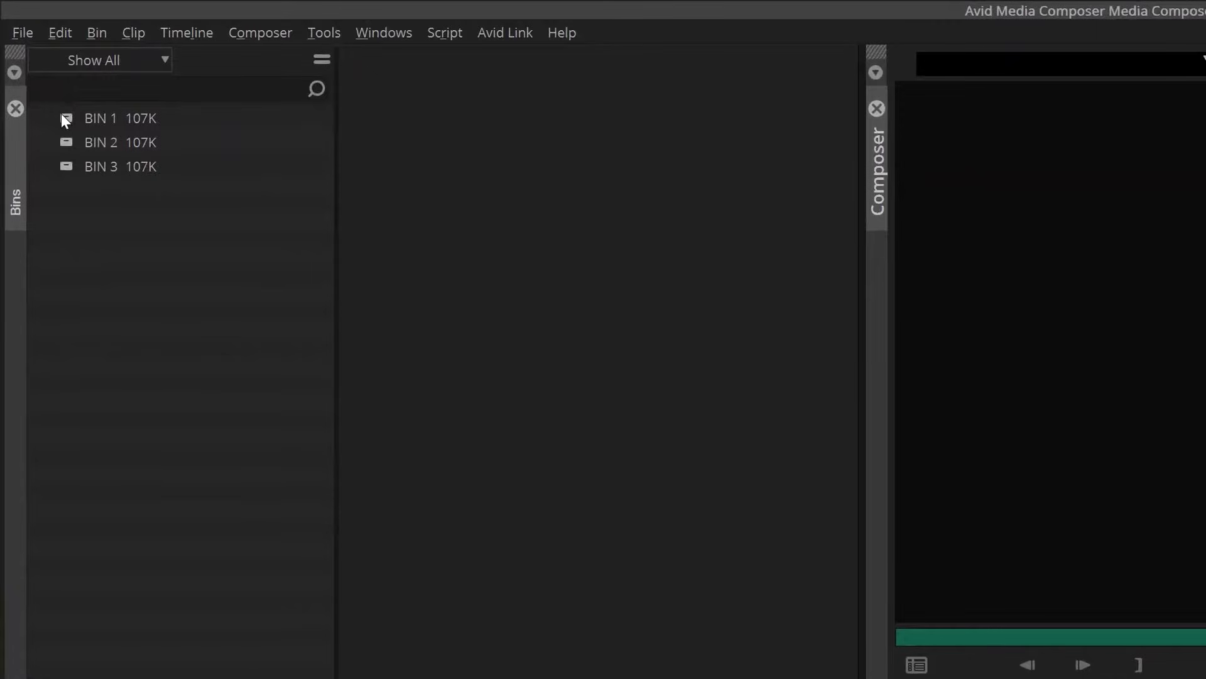
# Open BIN 1 and BIN 2, then float BIN 2 in its own window
pyautogui.doubleClick(62, 114)
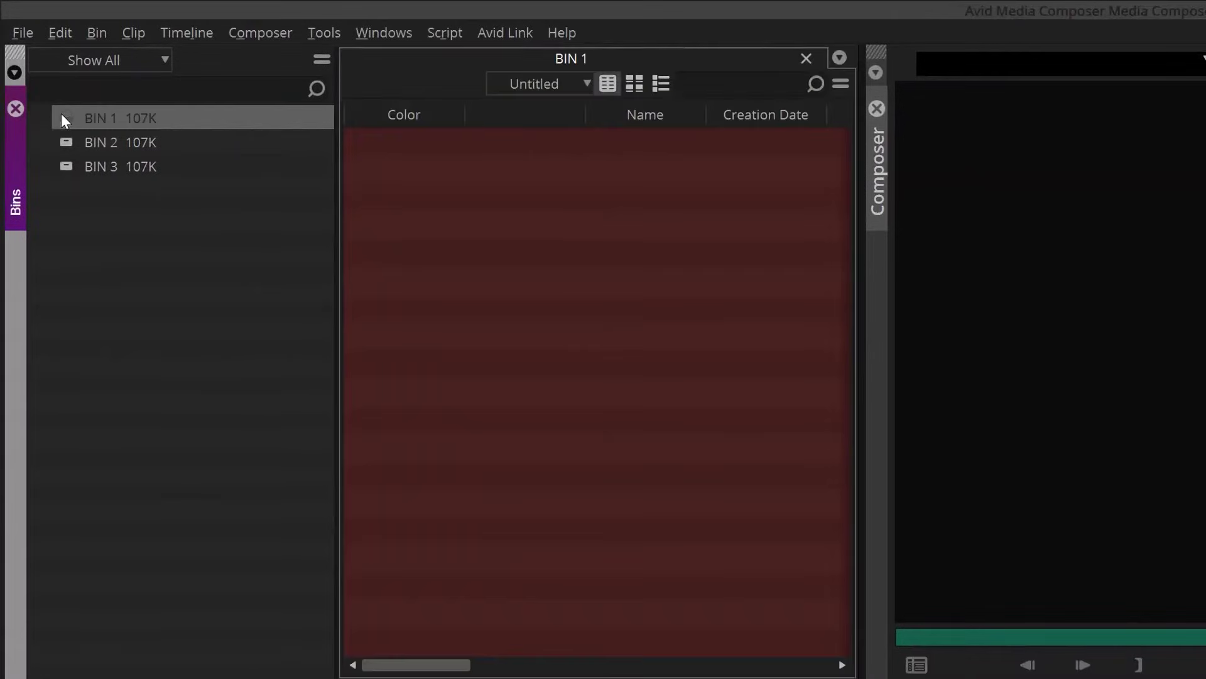
pyautogui.moveTo(66, 142); pyautogui.dragTo(559, 311)
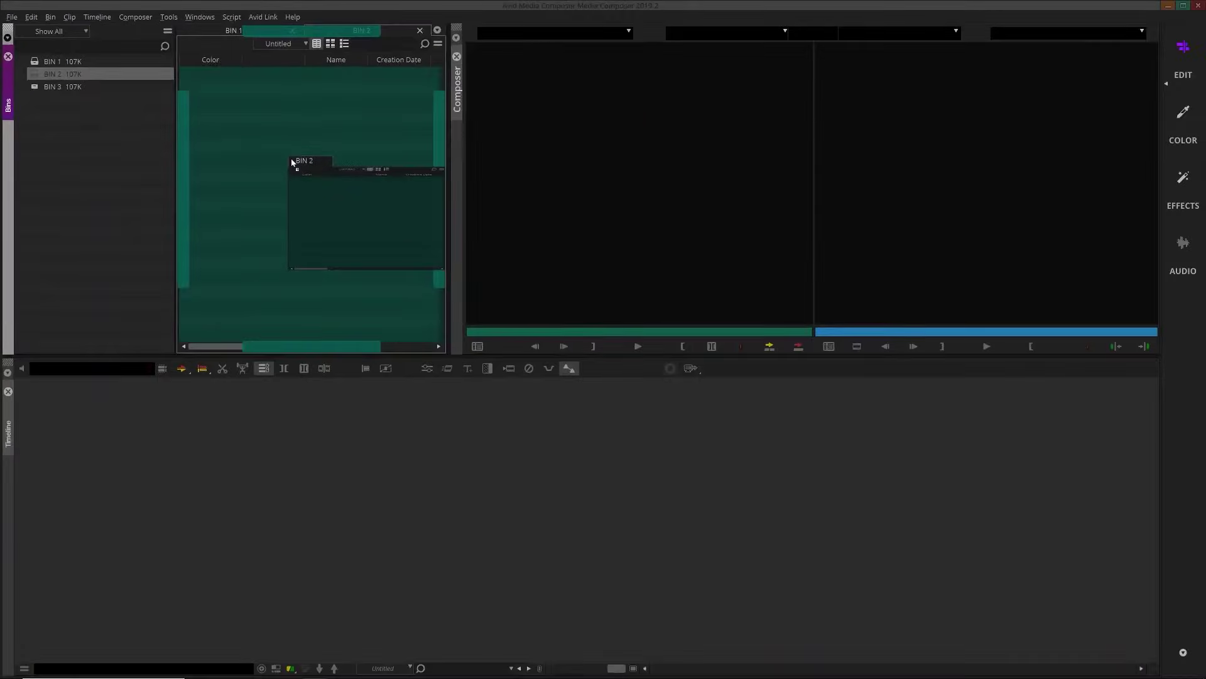
pyautogui.moveTo(292, 163); pyautogui.dragTo(292, 162)
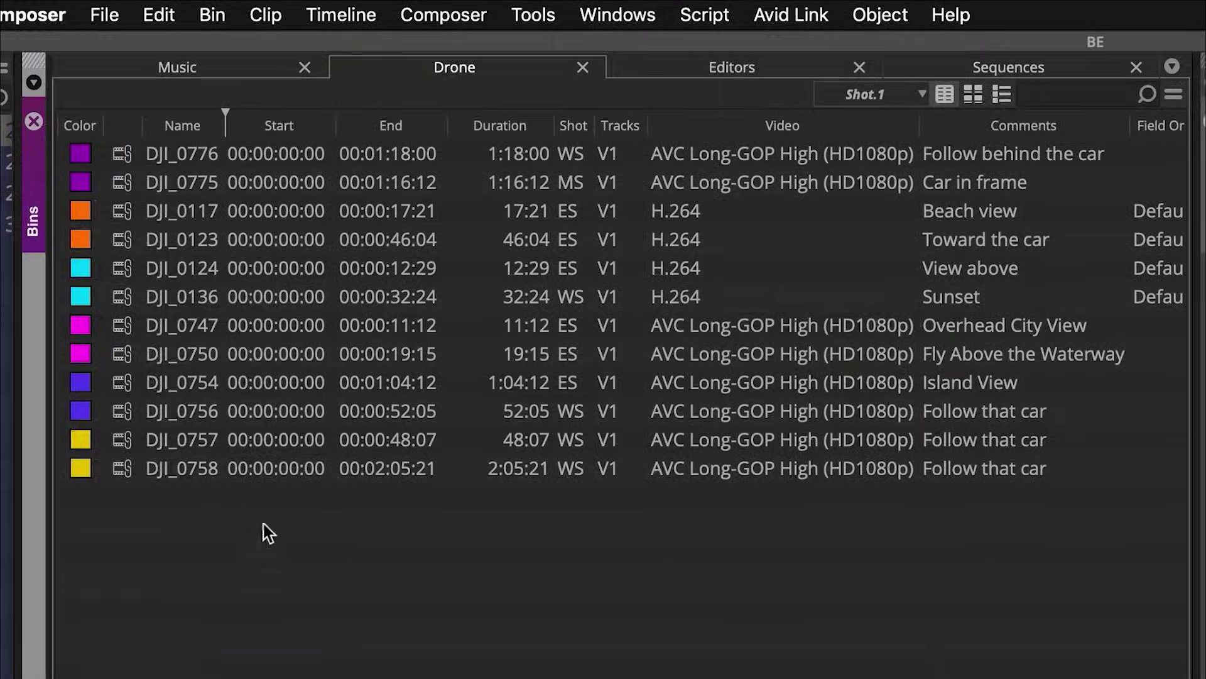
# Select all the drone clips and bring up bulk column editing for them
pyautogui.moveTo(274, 556); pyautogui.dragTo(46, 133)
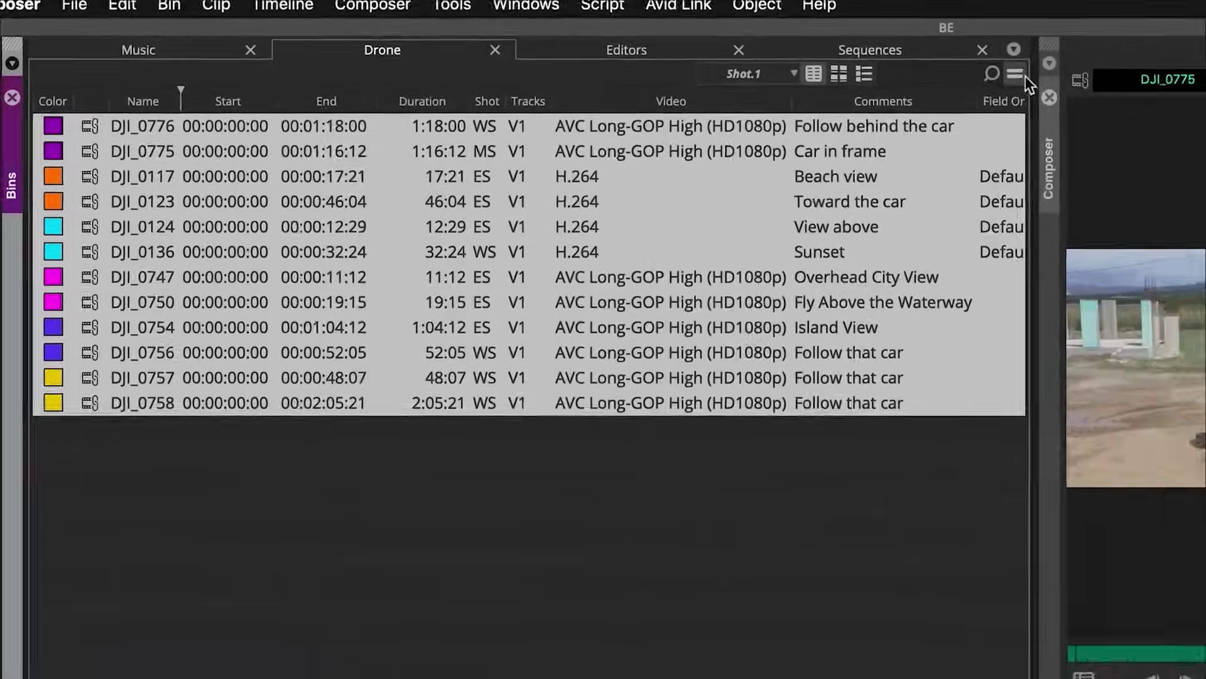
pyautogui.click(1173, 94)
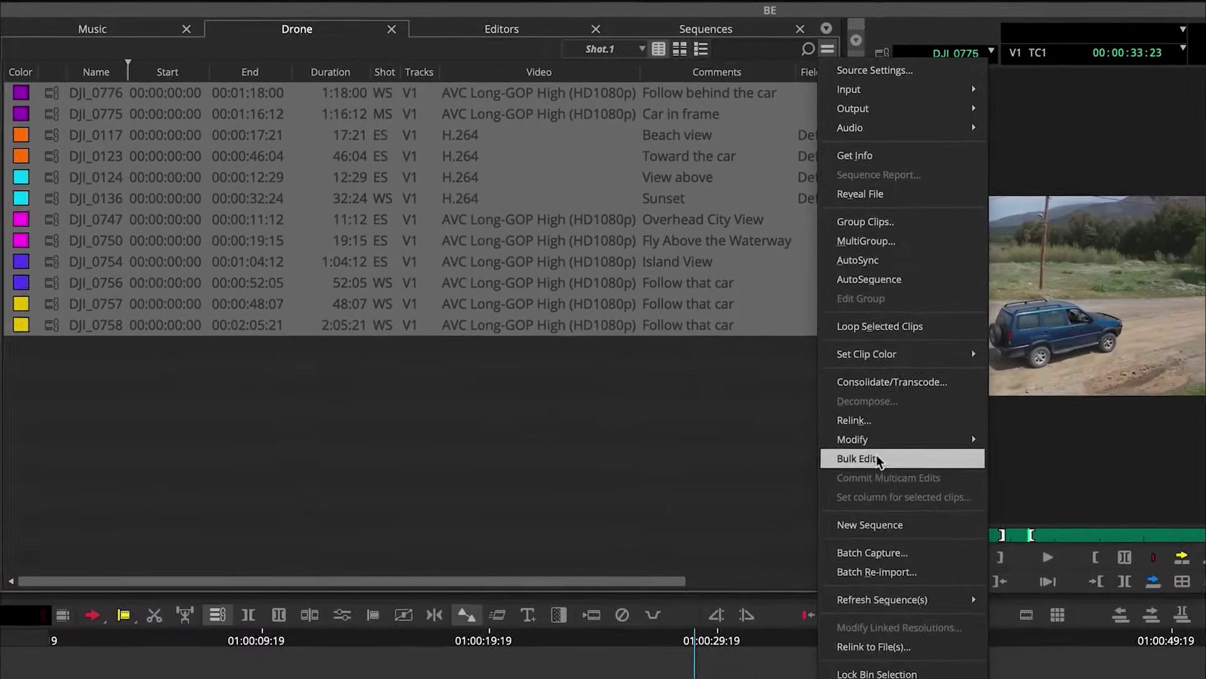
pyautogui.click(989, 528)
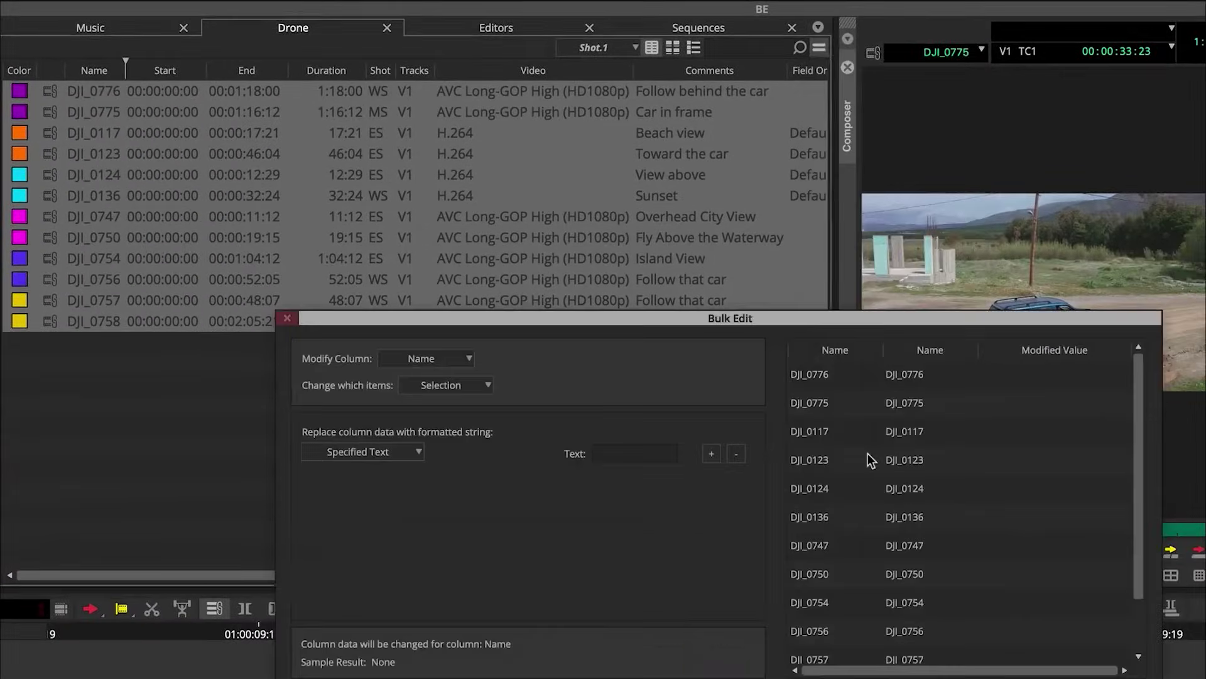
pyautogui.click(463, 364)
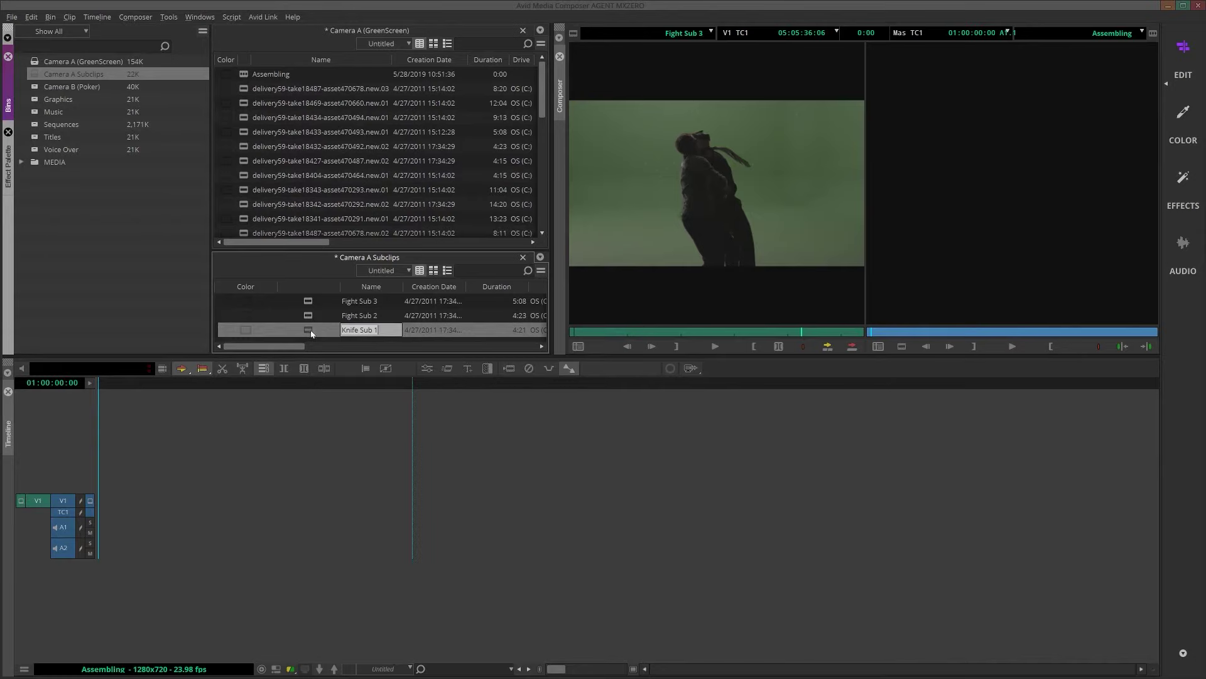
# Place Knife Sub 1 then Fight Sub 2 on V1 and raise gamma to 1.253
pyautogui.moveTo(314, 330); pyautogui.dragTo(265, 508)
pyautogui.moveTo(359, 314); pyautogui.dragTo(823, 501)
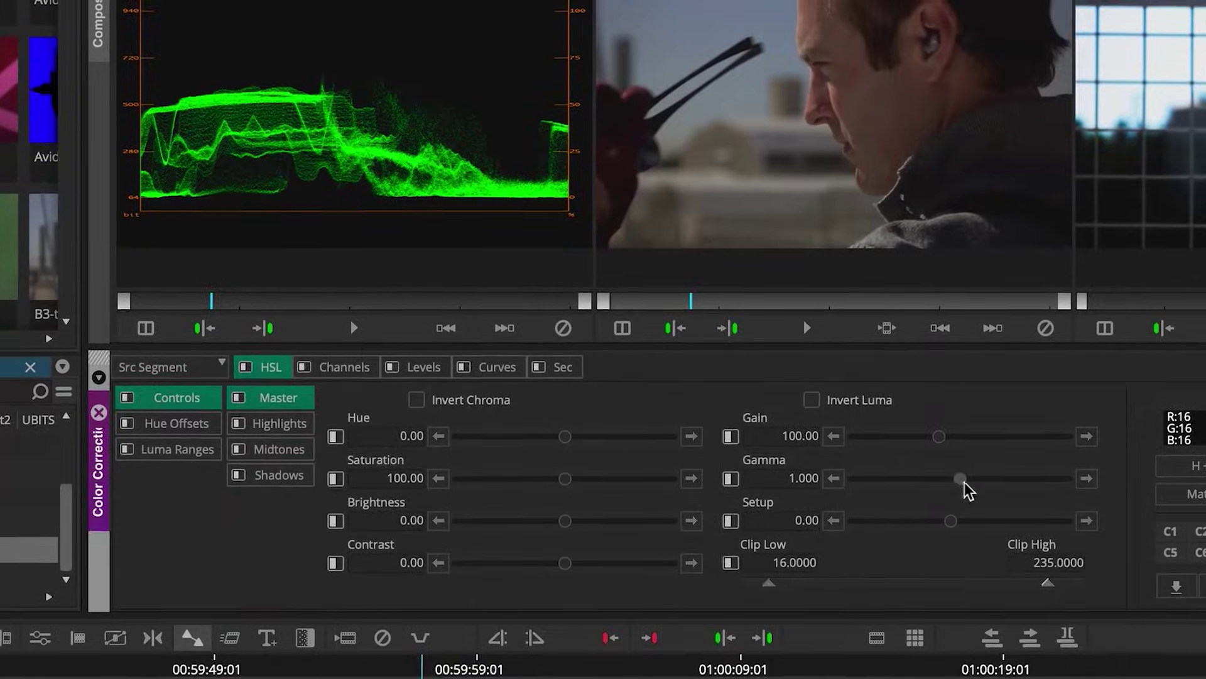
pyautogui.moveTo(966, 485); pyautogui.dragTo(981, 498)
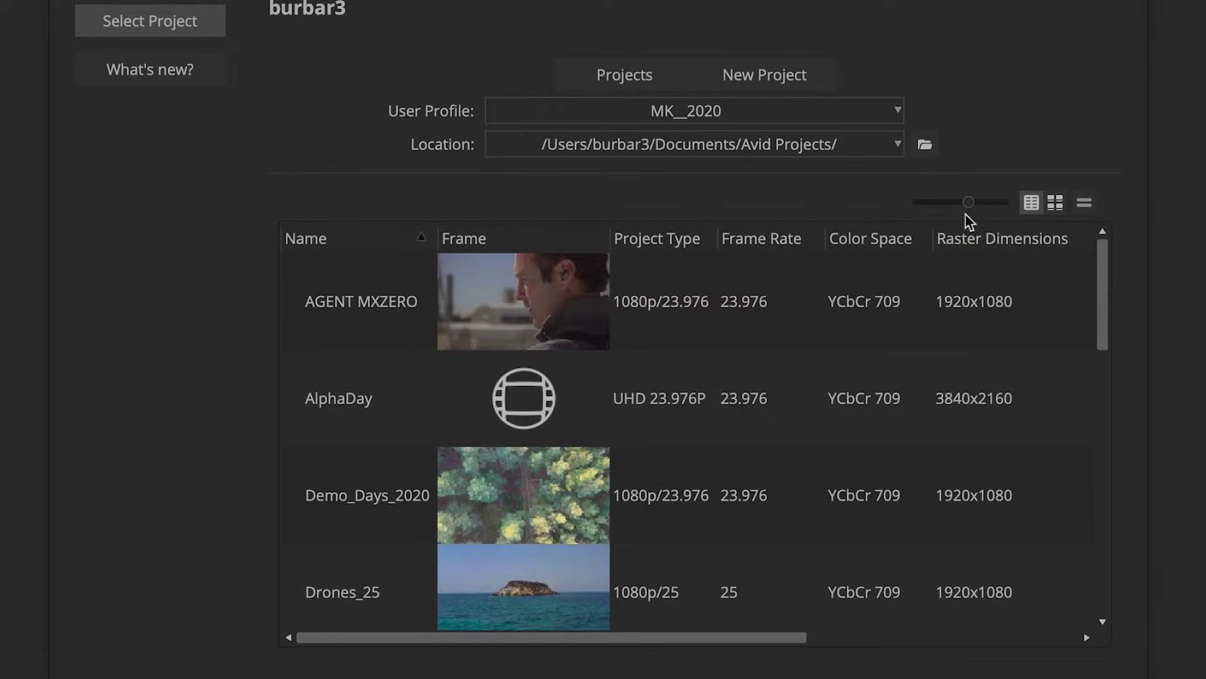
# Shrink project thumbnails, expand the Media Composer 2019.9 release notes, and raise the Command Palette
pyautogui.moveTo(966, 214); pyautogui.dragTo(943, 211)
pyautogui.click(158, 71)
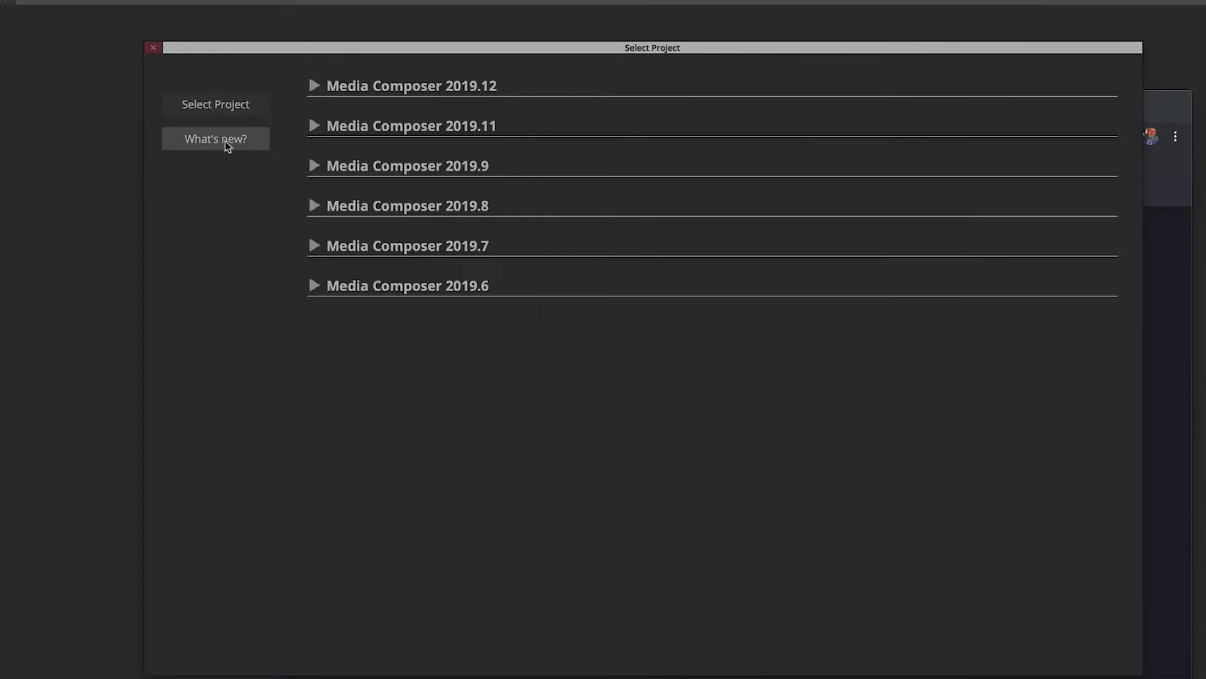
pyautogui.click(315, 167)
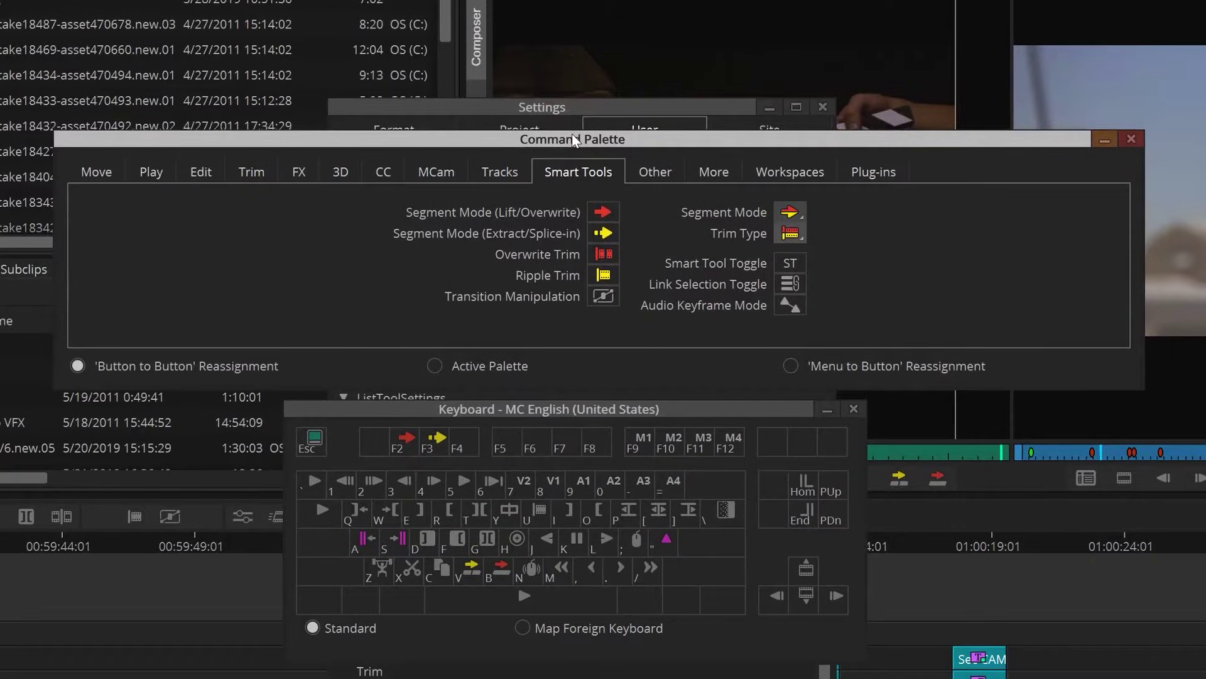
pyautogui.moveTo(572, 133); pyautogui.dragTo(574, 96)
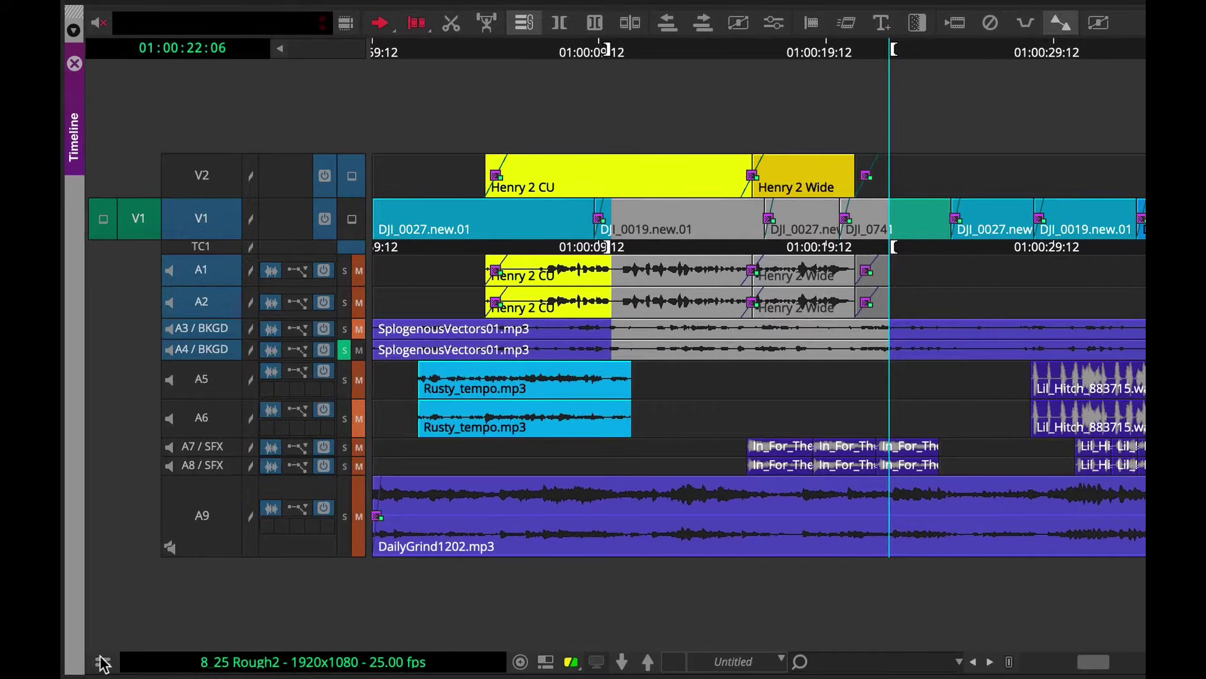
# Set a custom blue timeline colour from the Timeline fast menu
pyautogui.click(102, 662)
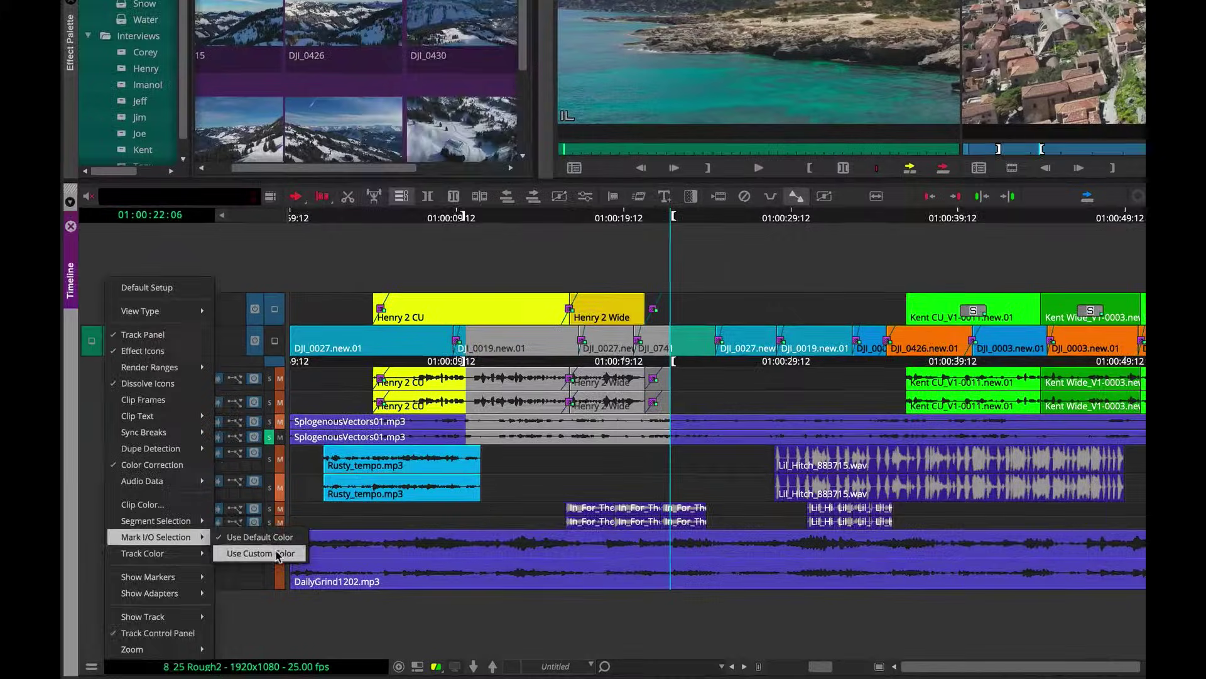
pyautogui.click(256, 555)
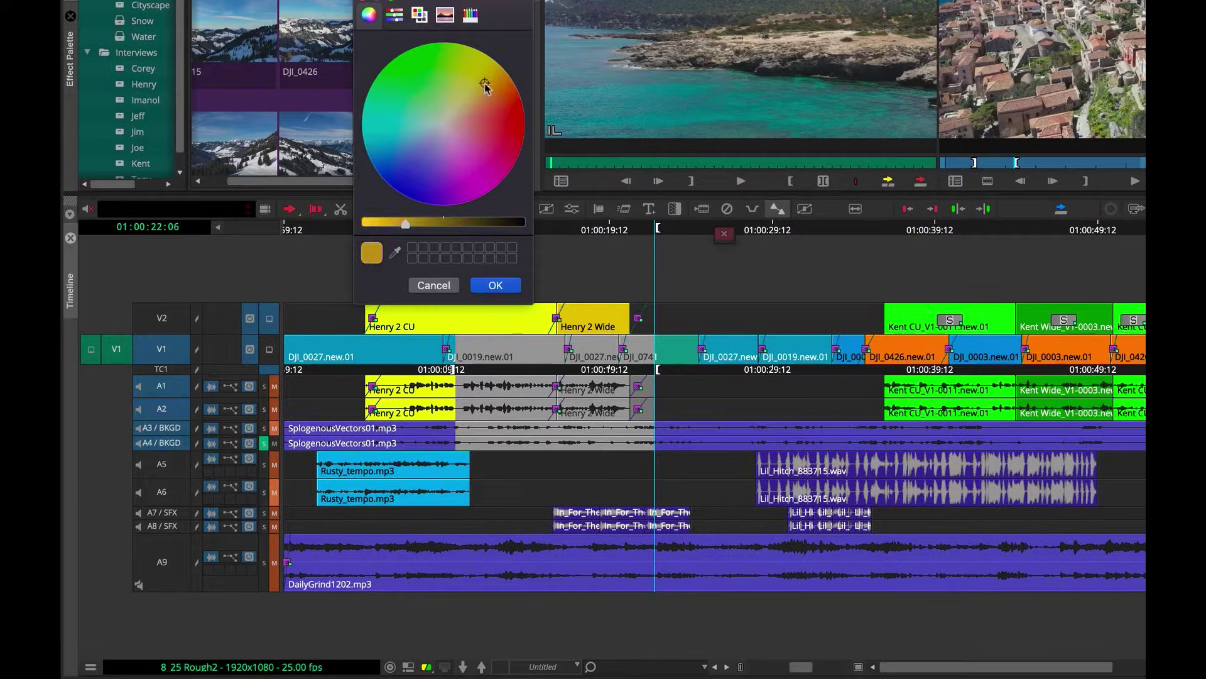
pyautogui.click(405, 170)
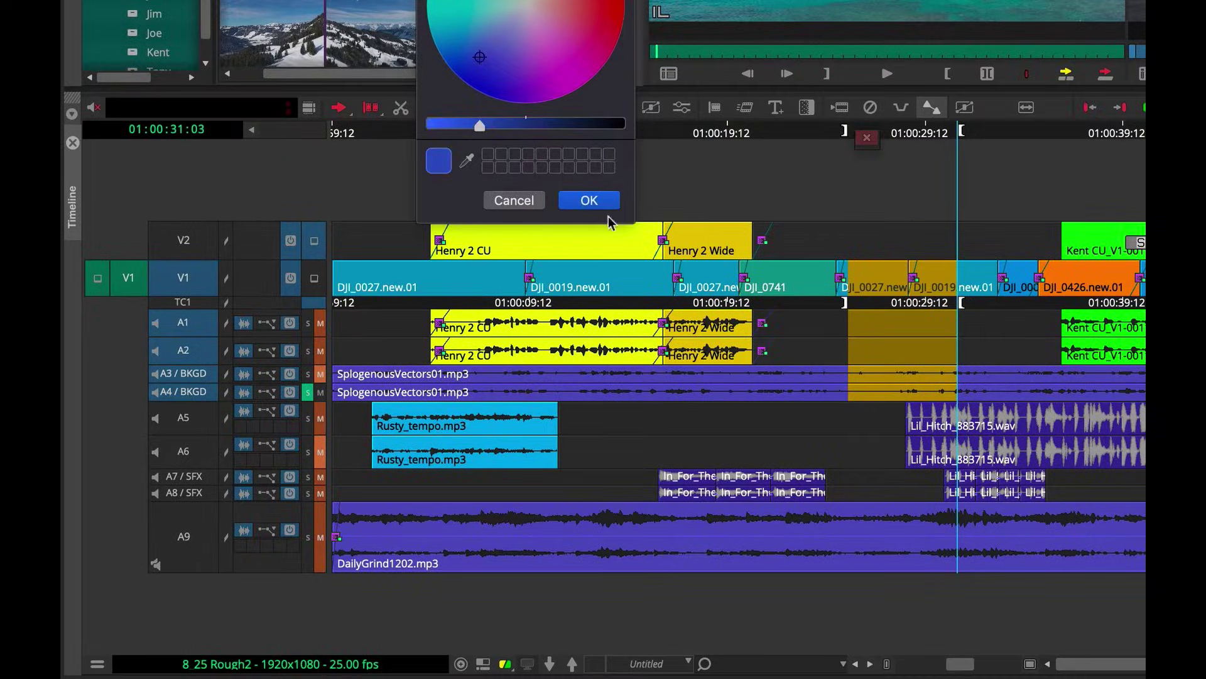
pyautogui.click(603, 206)
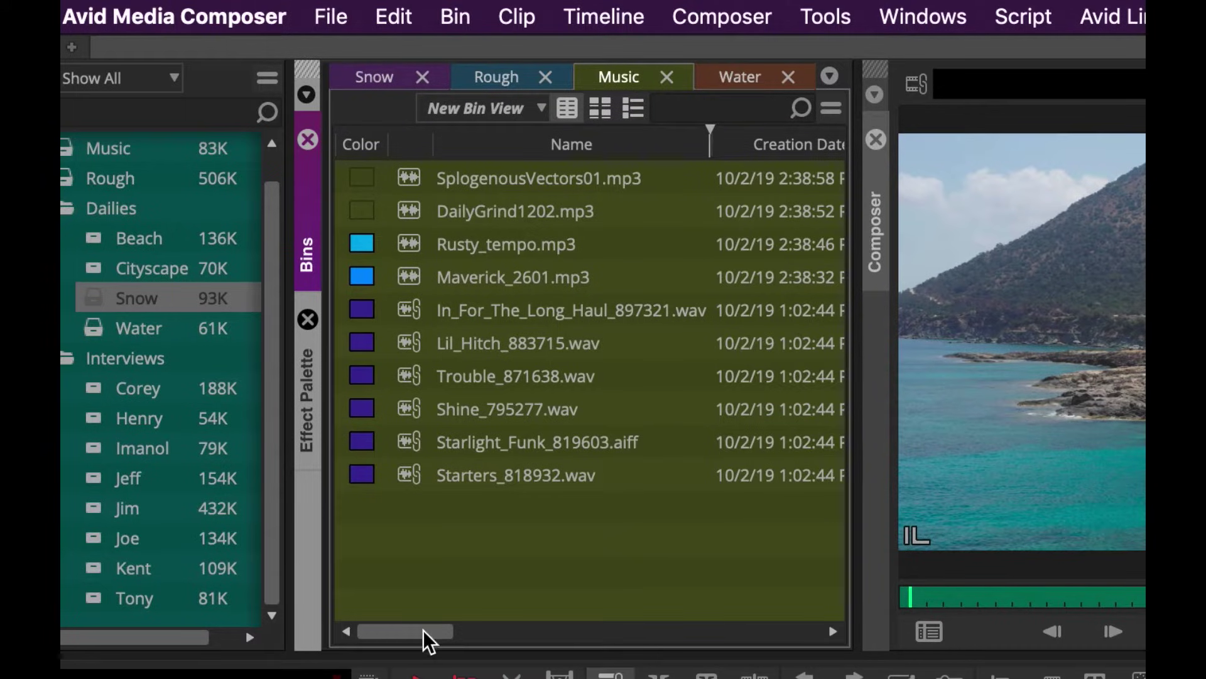
# Give the Cuts bin a purple background
pyautogui.moveTo(424, 630); pyautogui.dragTo(517, 629)
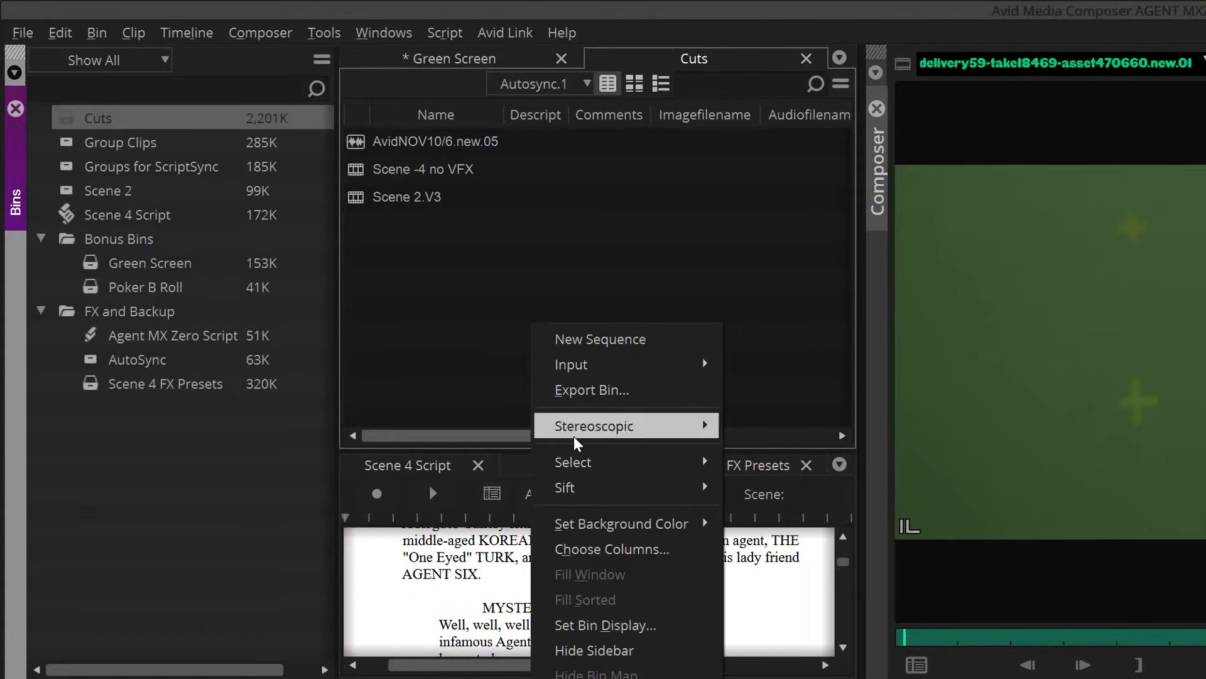
pyautogui.moveTo(698, 523)
pyautogui.click(773, 526)
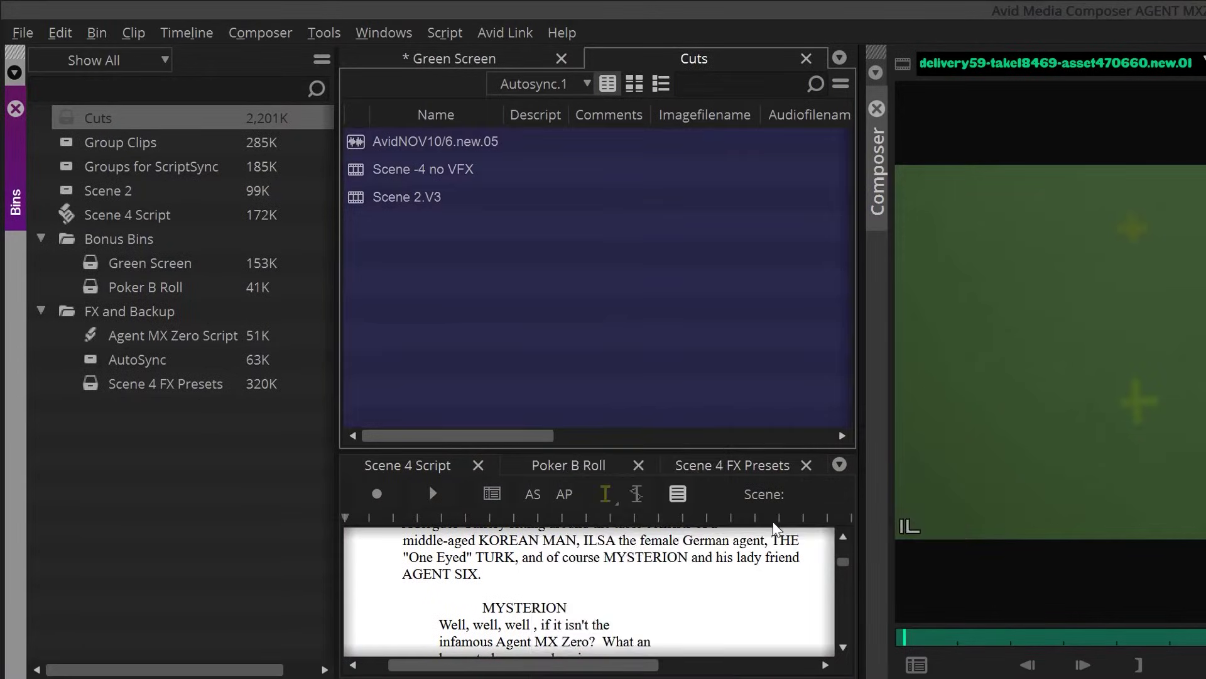
# Open the Scene 4 FX Presets, Poker B Roll and Scene 4 Script bins
pyautogui.click(691, 468)
pyautogui.click(577, 465)
pyautogui.click(447, 463)
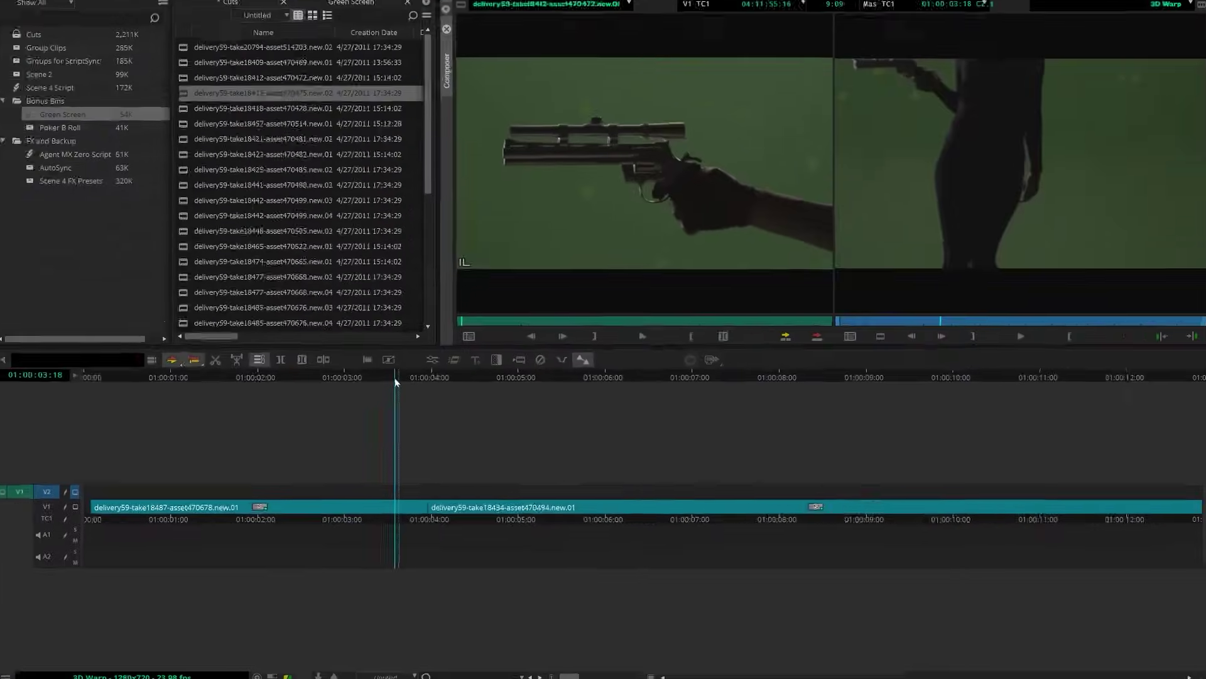
# Nudge the playhead back two frames, resize the timeline, and slide the Henry 2 Wide clip earlier
pyautogui.moveTo(396, 381); pyautogui.dragTo(393, 382)
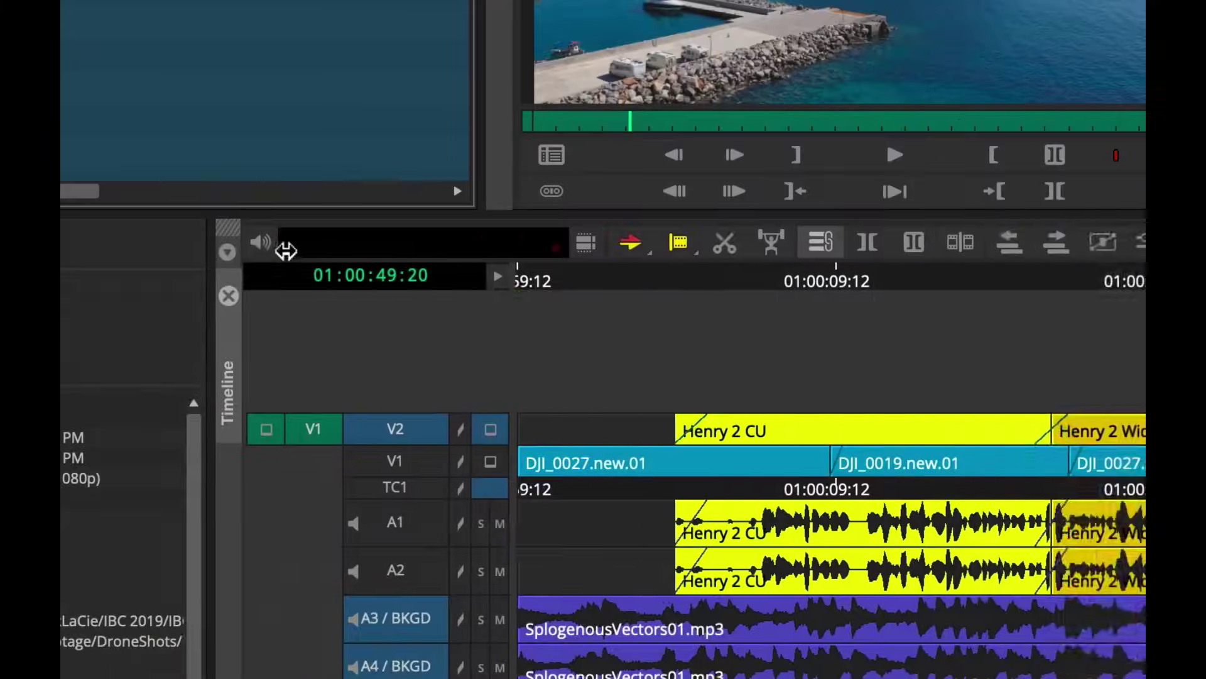
pyautogui.moveTo(221, 216); pyautogui.dragTo(444, 208)
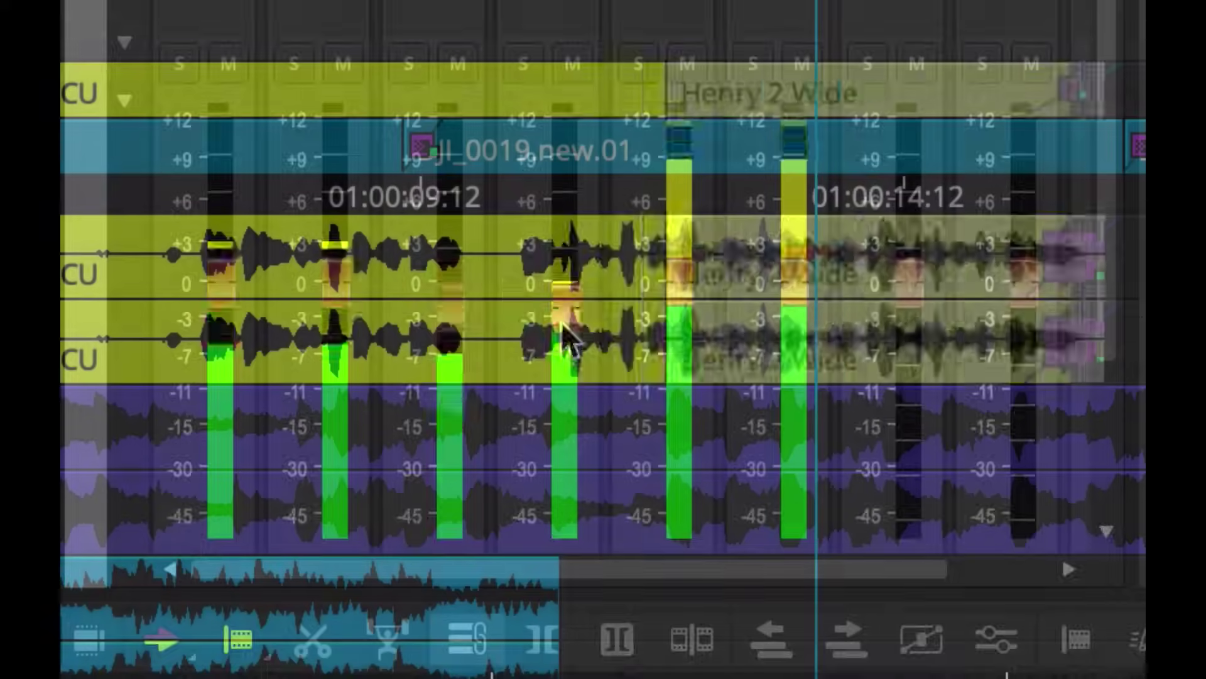
pyautogui.moveTo(569, 339); pyautogui.dragTo(598, 229)
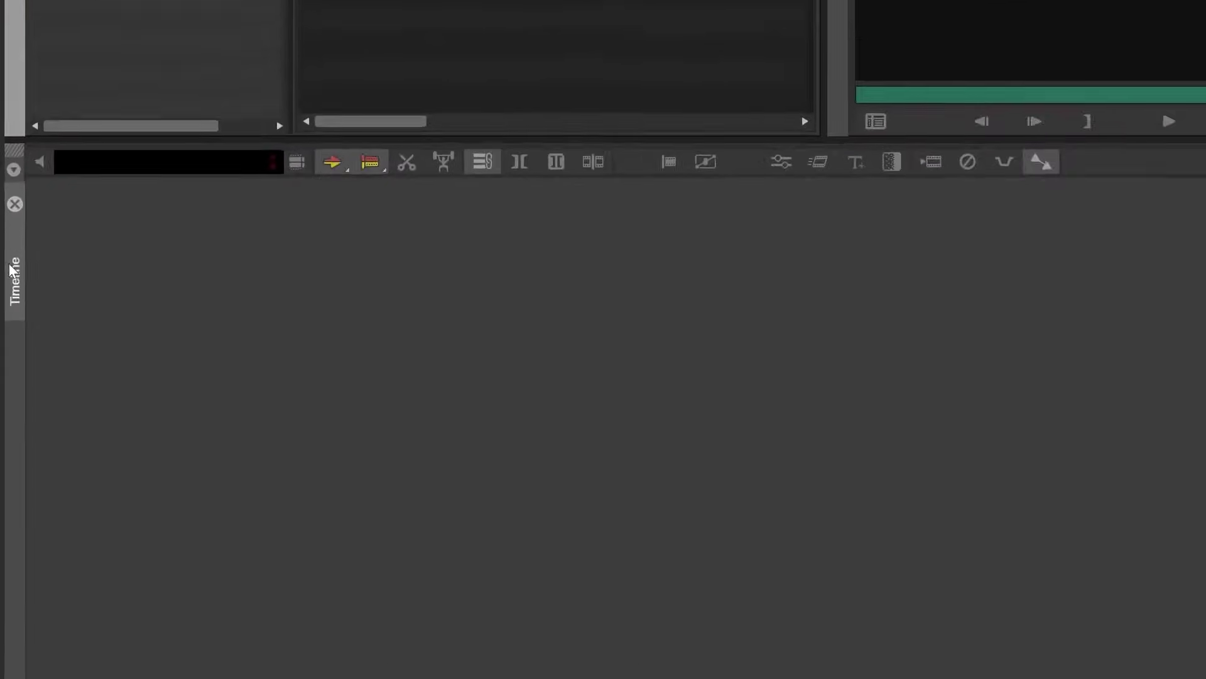
pyautogui.click(8, 425)
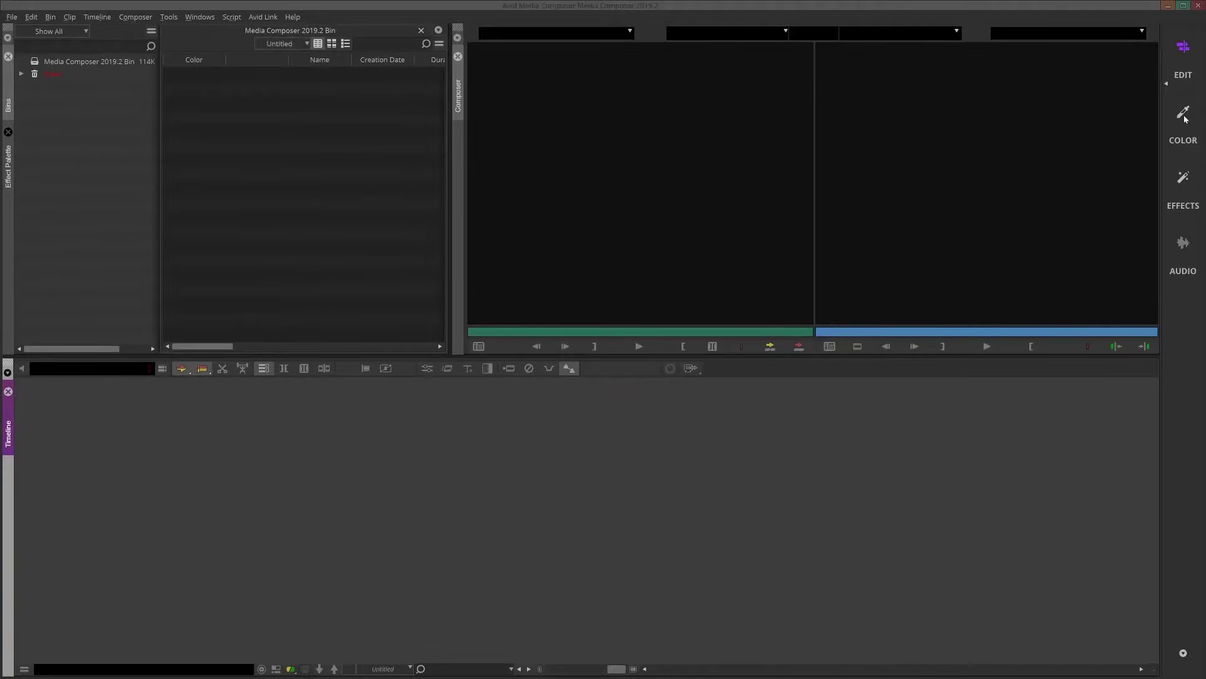
# Cycle through the Color, Effects and Audio workspaces and resize the monitor picture
pyautogui.click(1184, 115)
pyautogui.click(1181, 178)
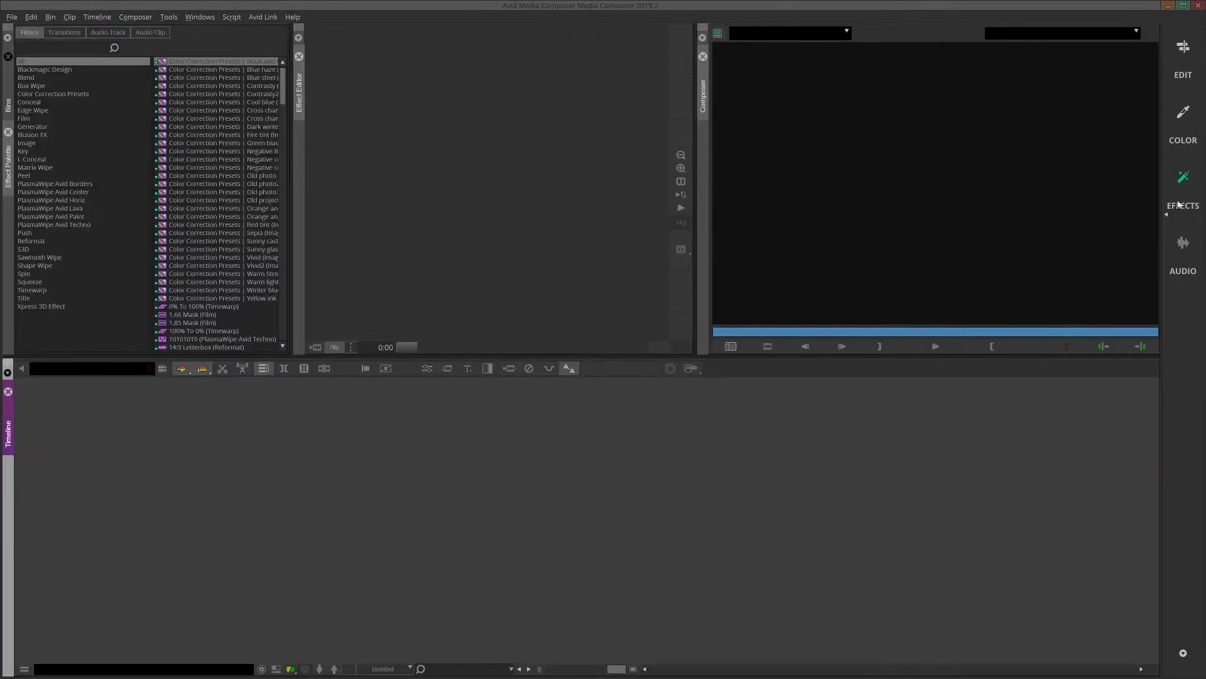
pyautogui.click(1183, 243)
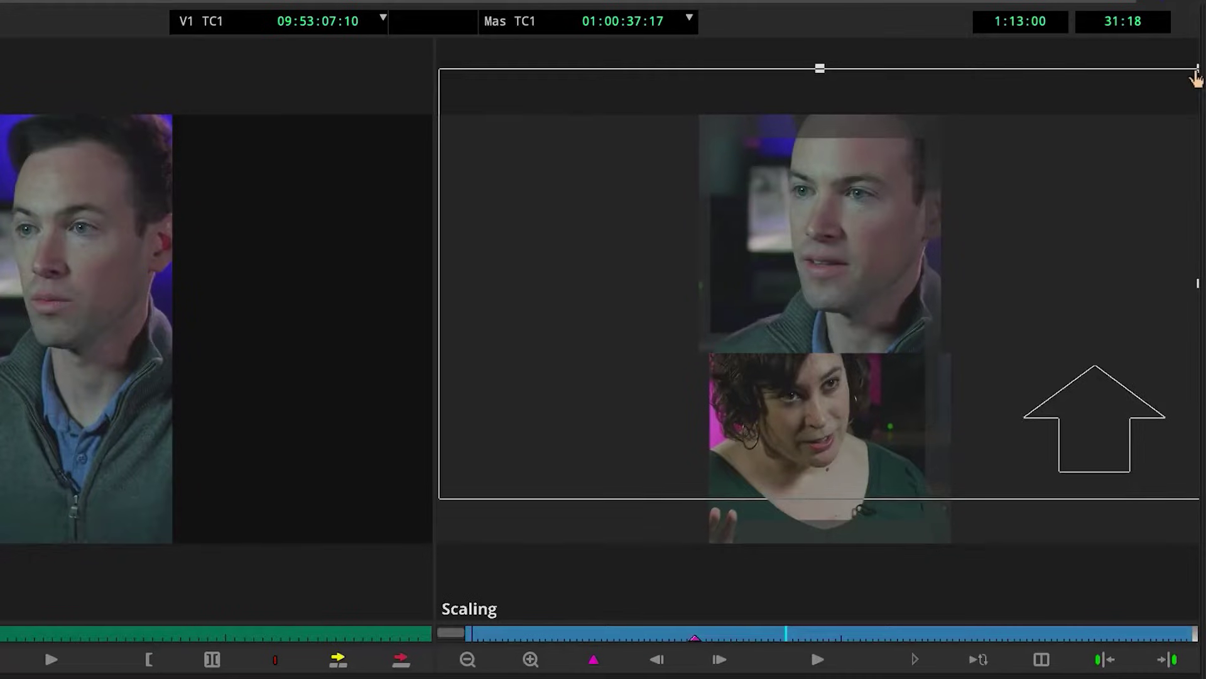
pyautogui.moveTo(1197, 76); pyautogui.dragTo(1189, 88)
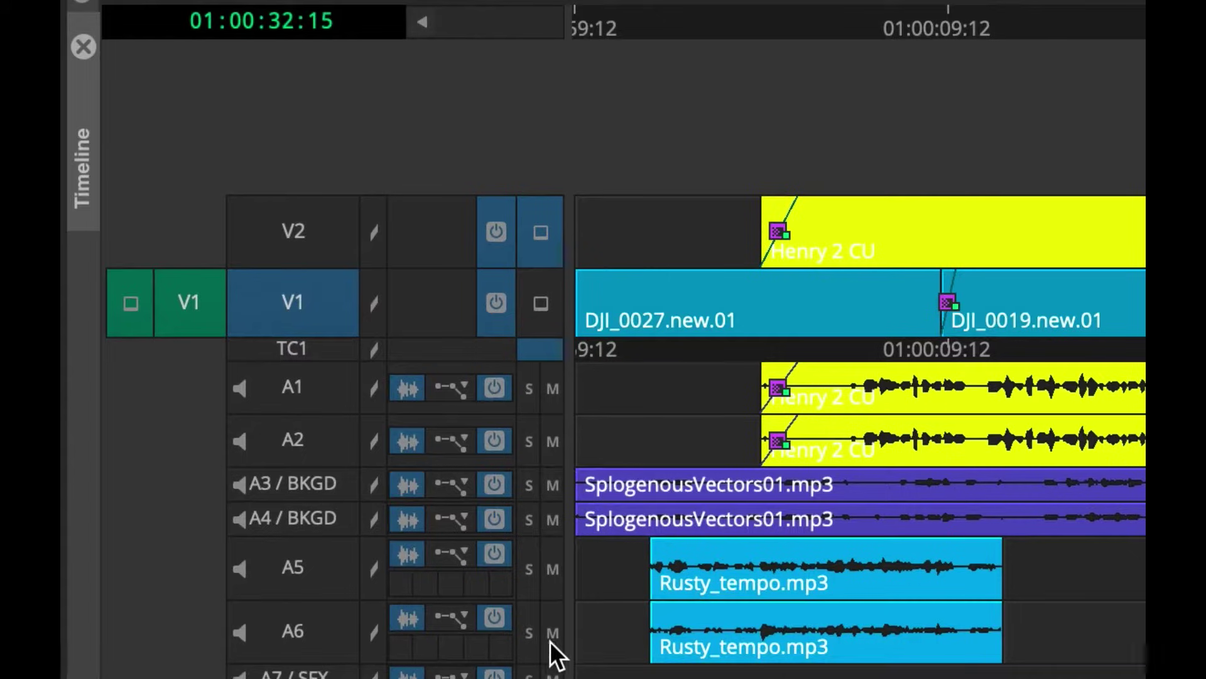
# Solo A4 / BKGD, show Voice Over waveforms, set Nat Sound to Auto Gain, and unmute A4
pyautogui.click(532, 521)
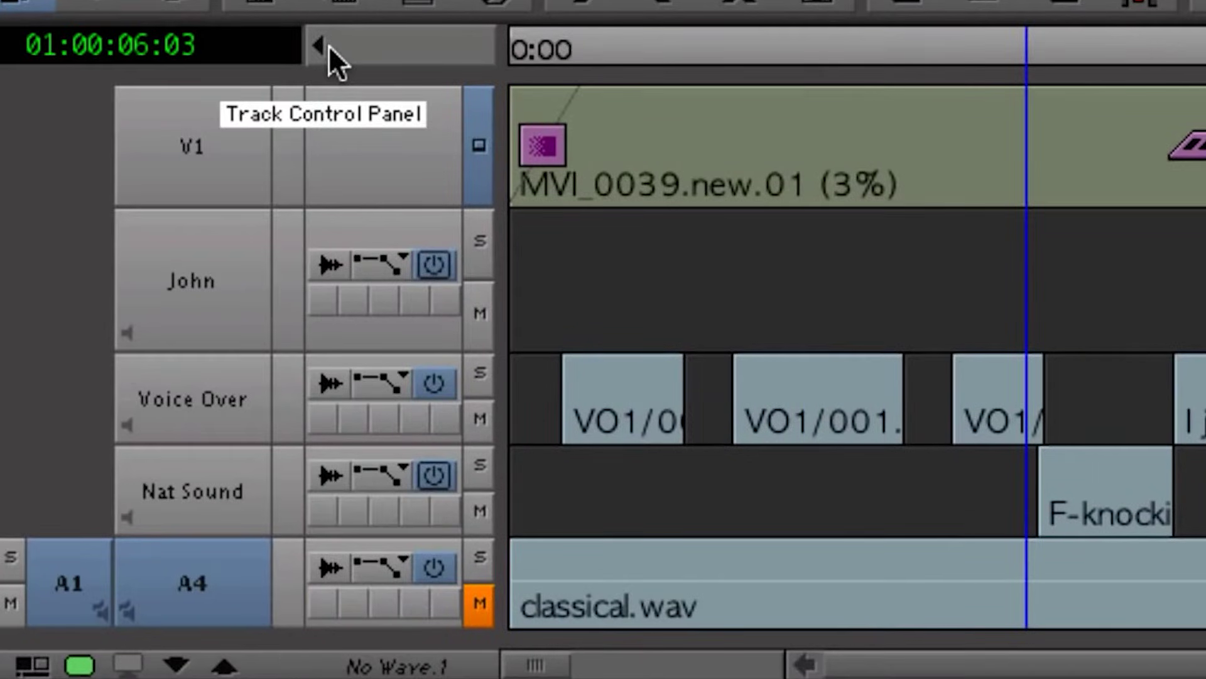
pyautogui.click(329, 382)
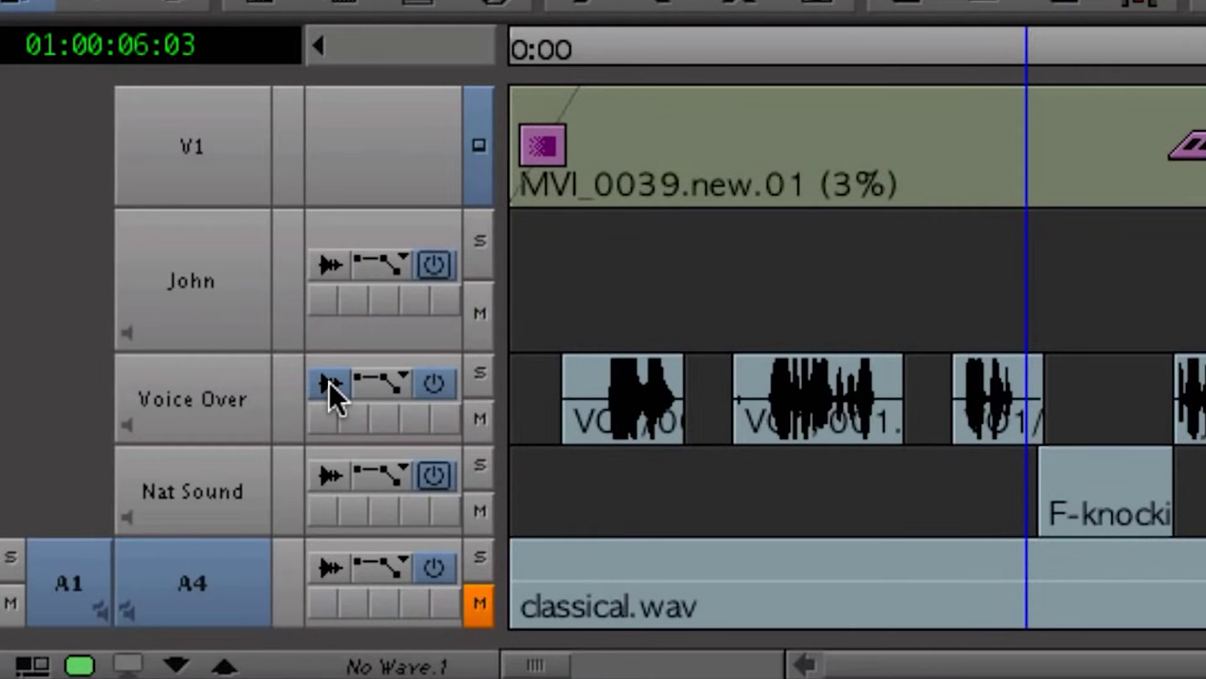
pyautogui.click(367, 473)
pyautogui.click(440, 567)
pyautogui.click(480, 597)
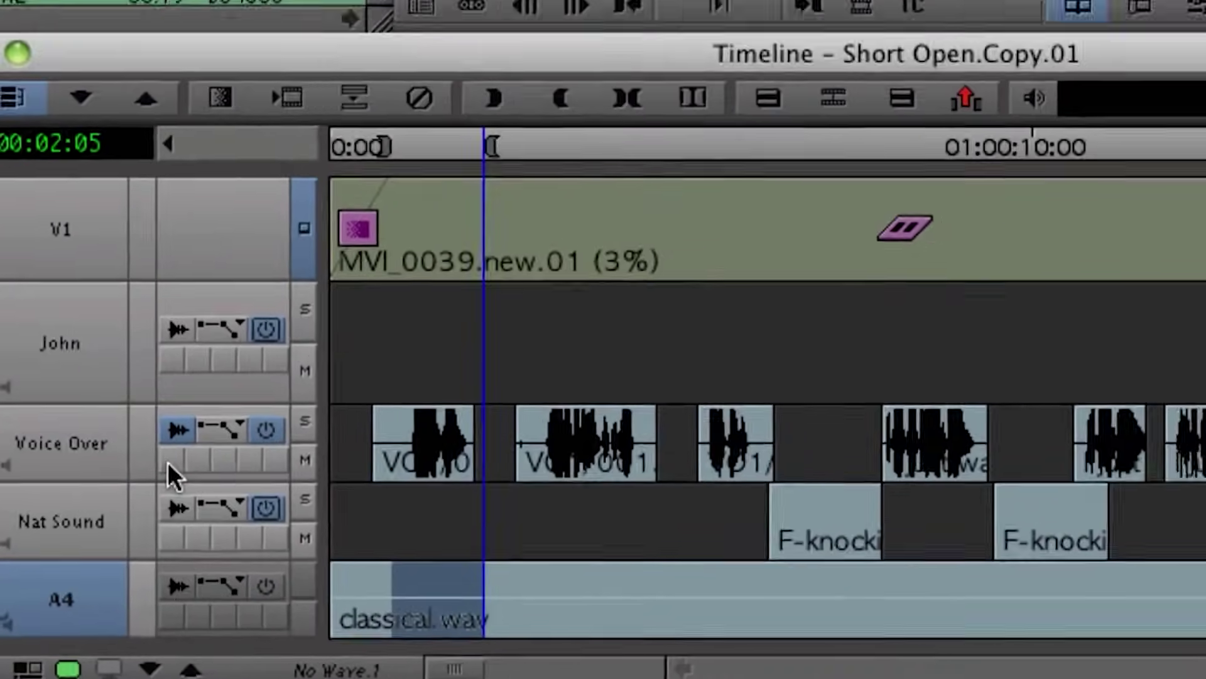
# Insert a D-Verb (mono) reverb on the Voice Over track
pyautogui.click(168, 462)
pyautogui.moveTo(1017, 401); pyautogui.dragTo(476, 12)
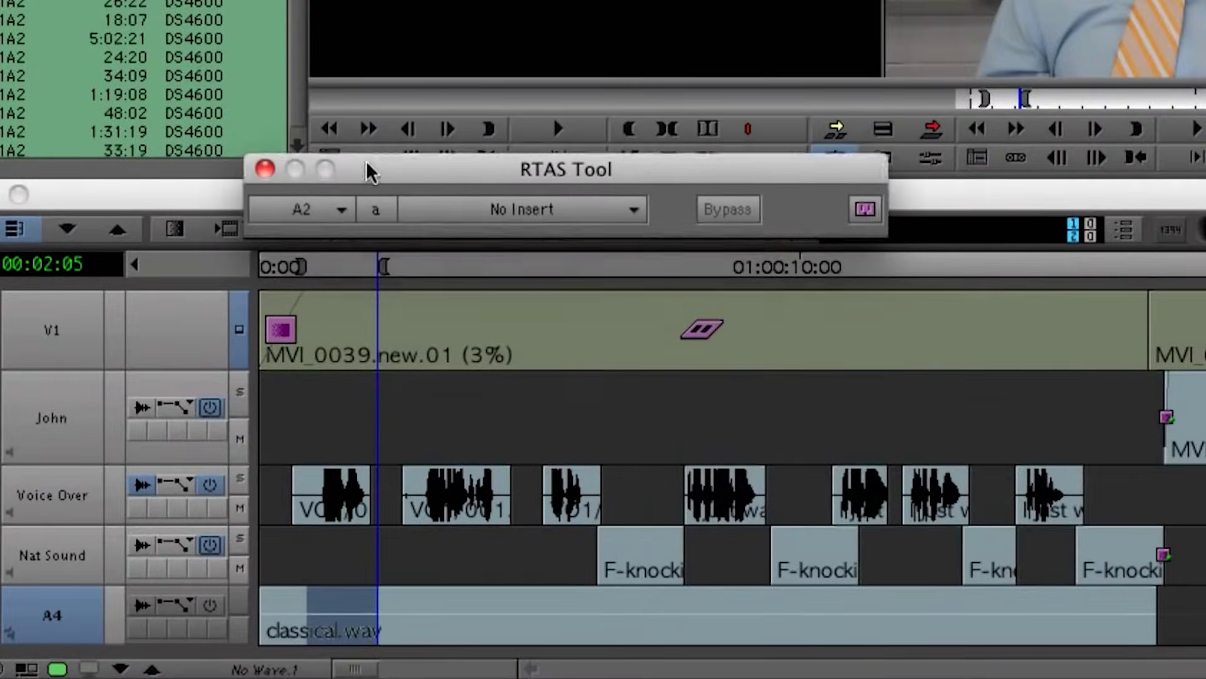
pyautogui.click(553, 74)
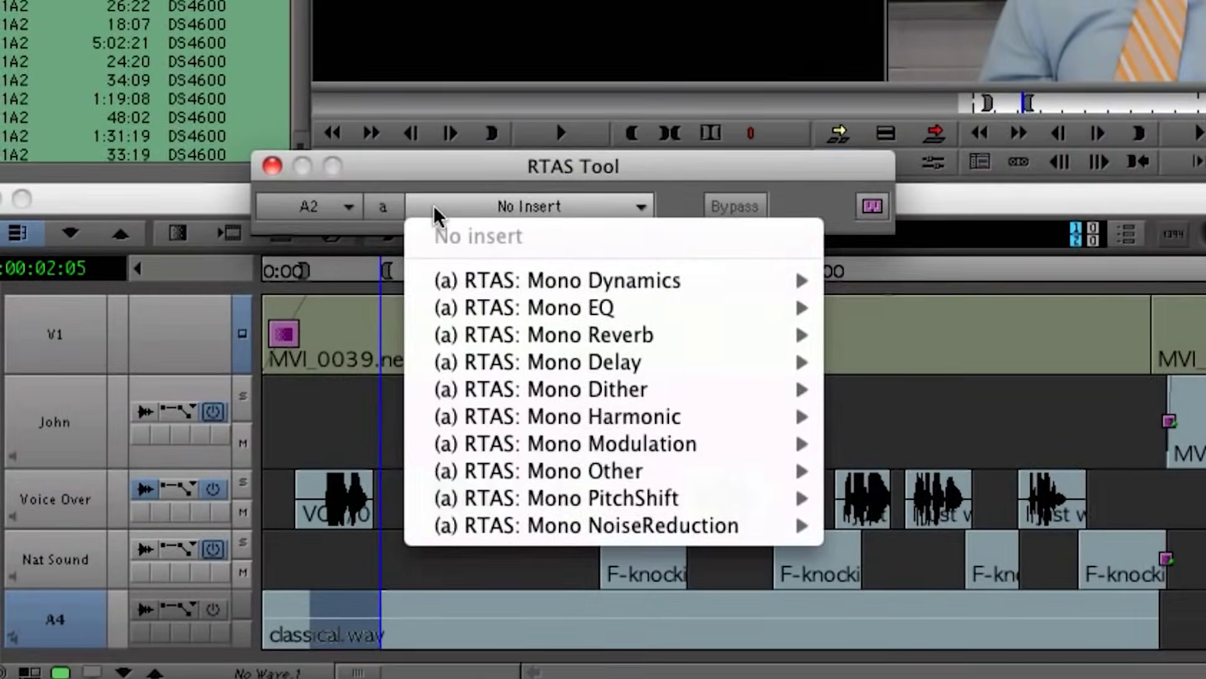
pyautogui.moveTo(553, 336)
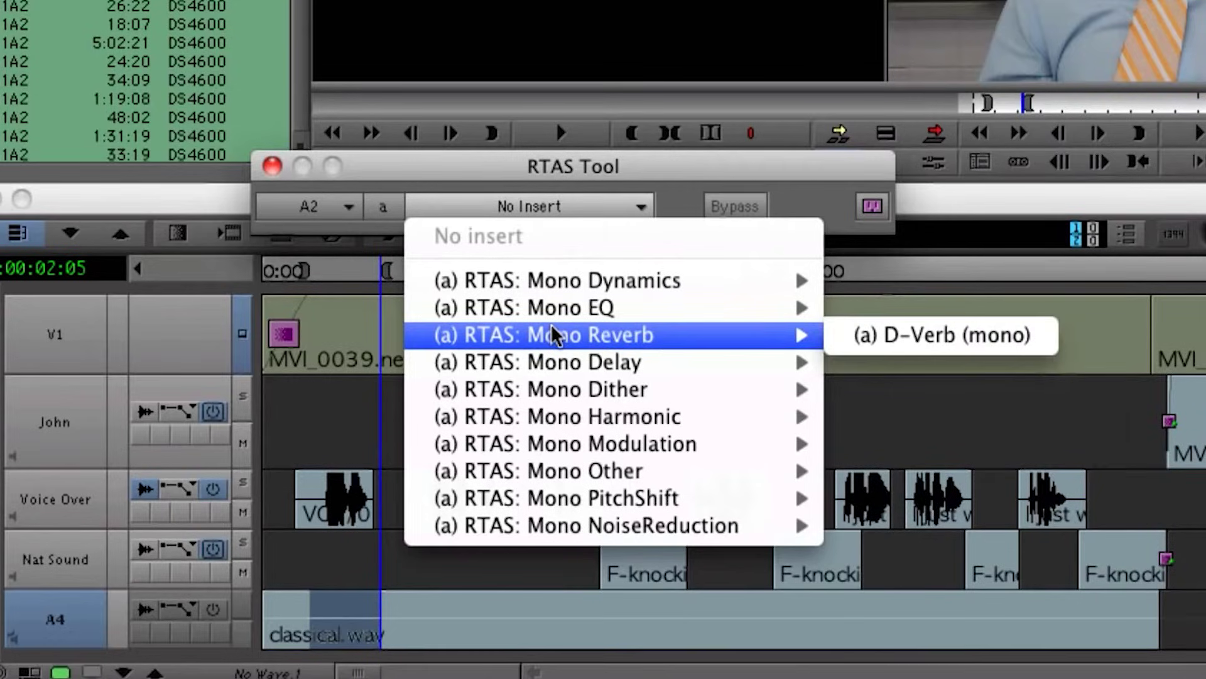
pyautogui.click(903, 345)
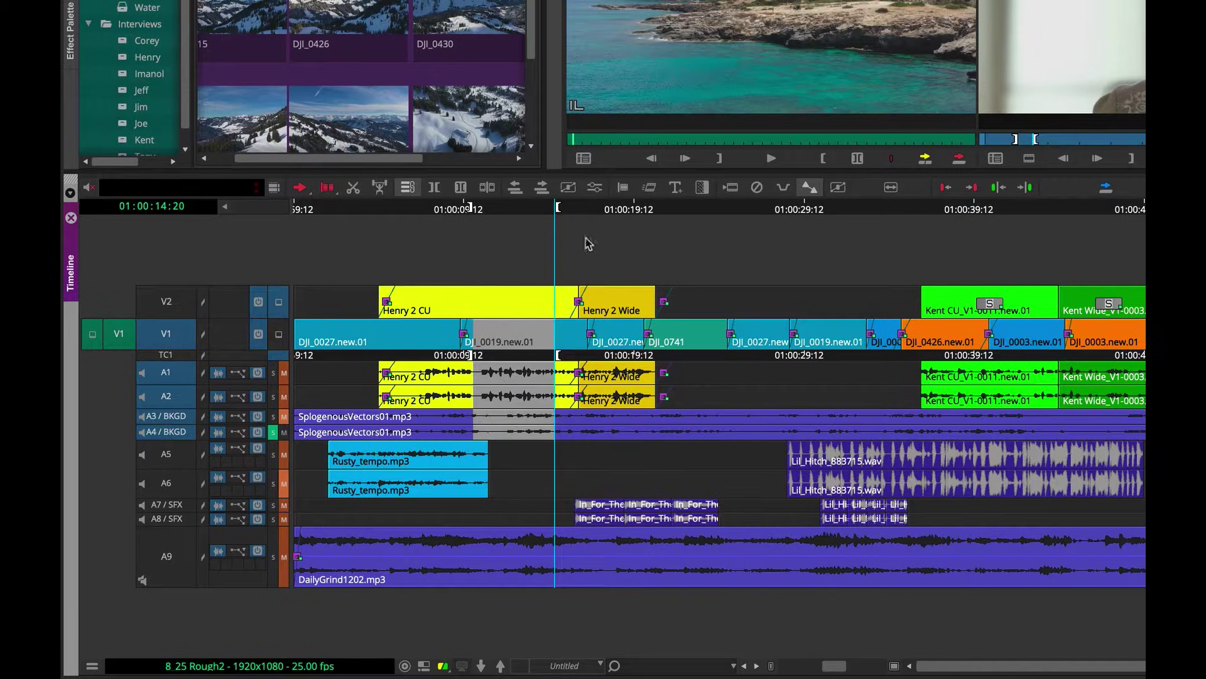
# Park at 01:00:22:06, set a custom marked-region colour, and keep Video as the new track type
pyautogui.press('l')
pyautogui.press('l')
pyautogui.press('l')
pyautogui.press('k')
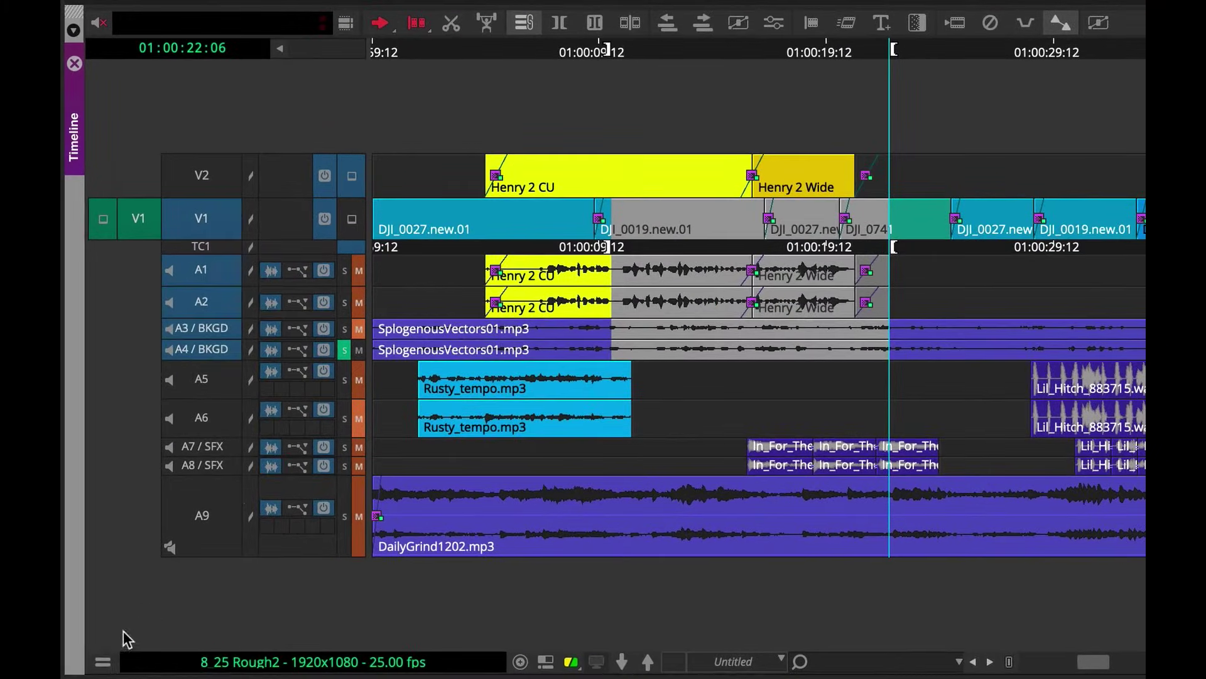
pyautogui.click(103, 661)
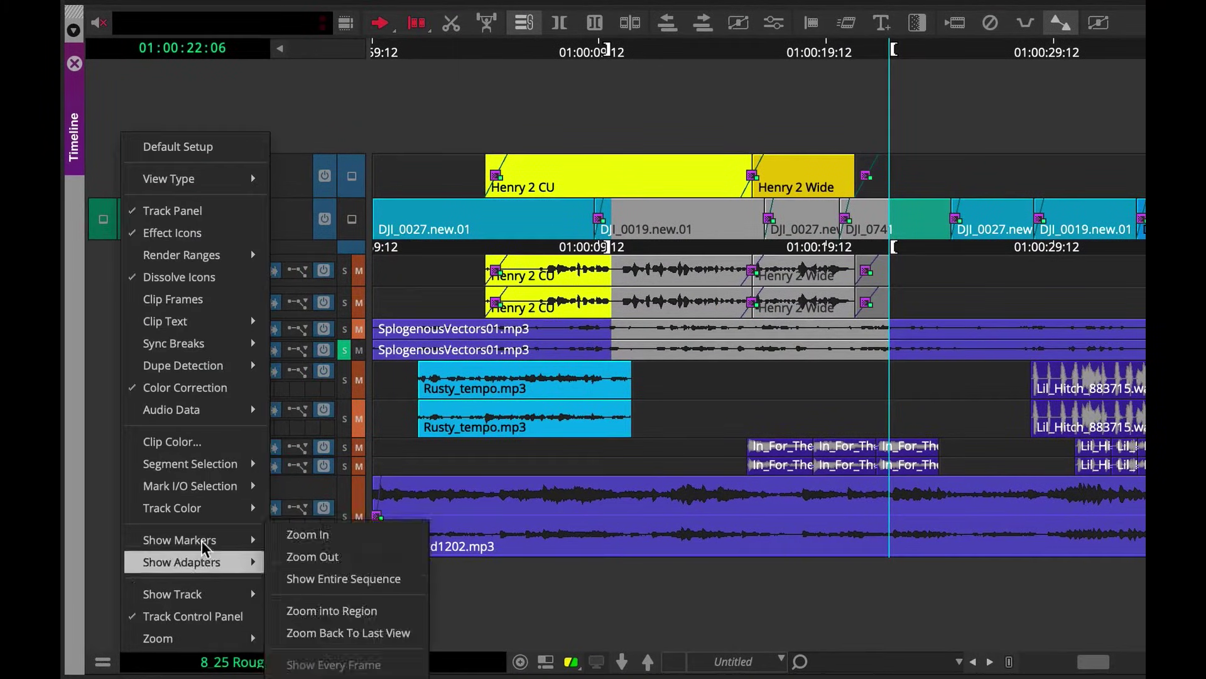
pyautogui.moveTo(161, 485)
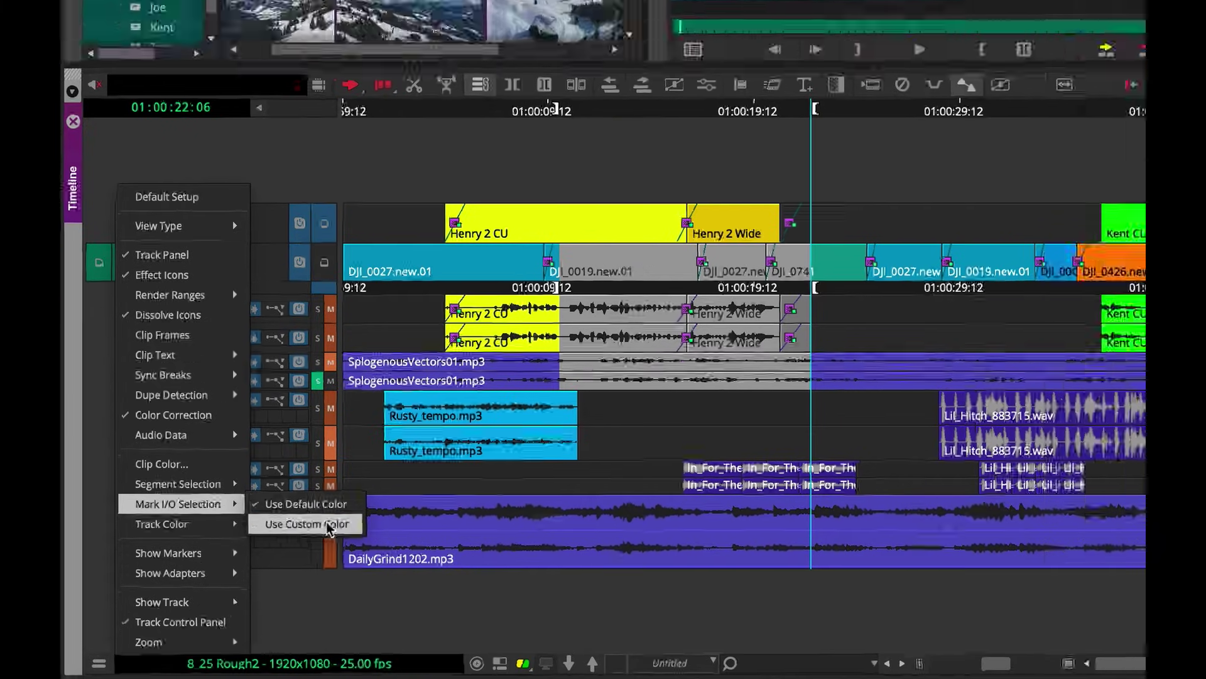
pyautogui.click(332, 508)
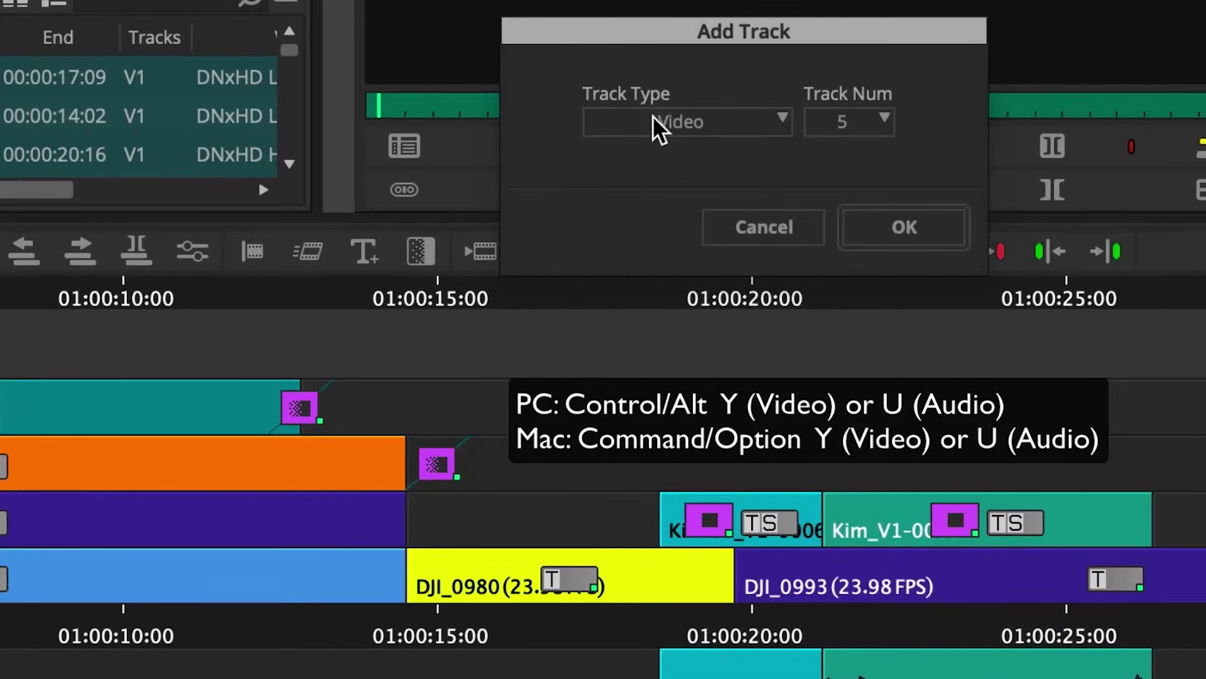
pyautogui.click(659, 123)
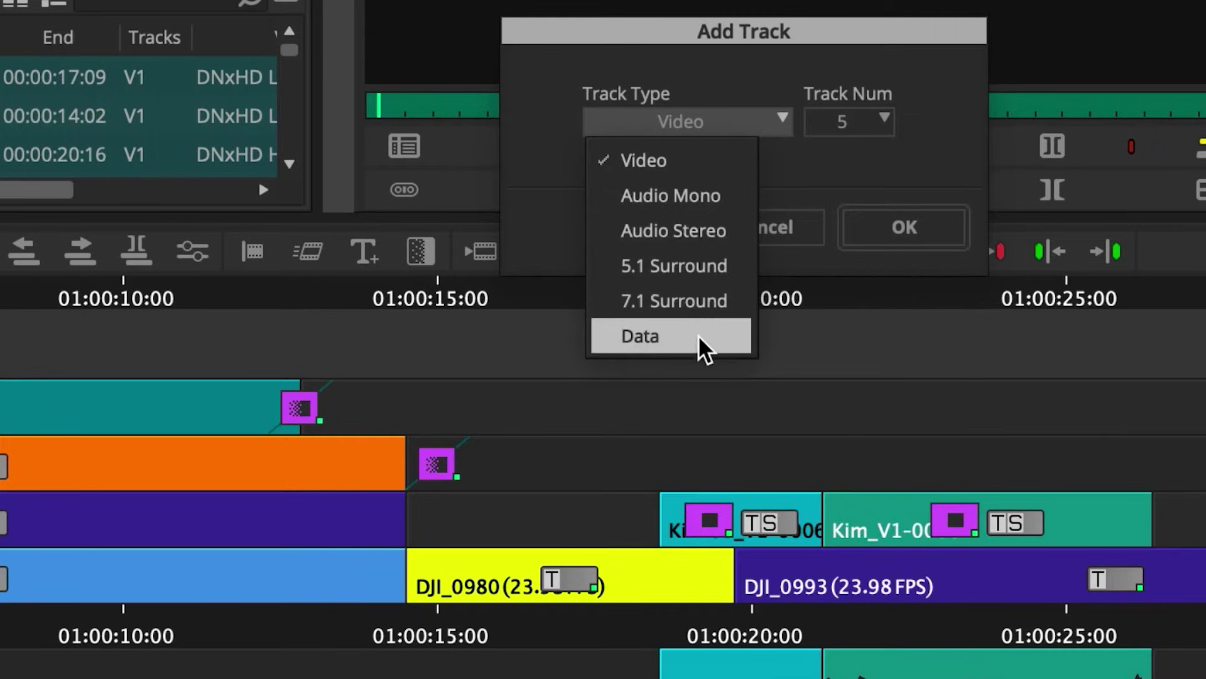
pyautogui.click(940, 70)
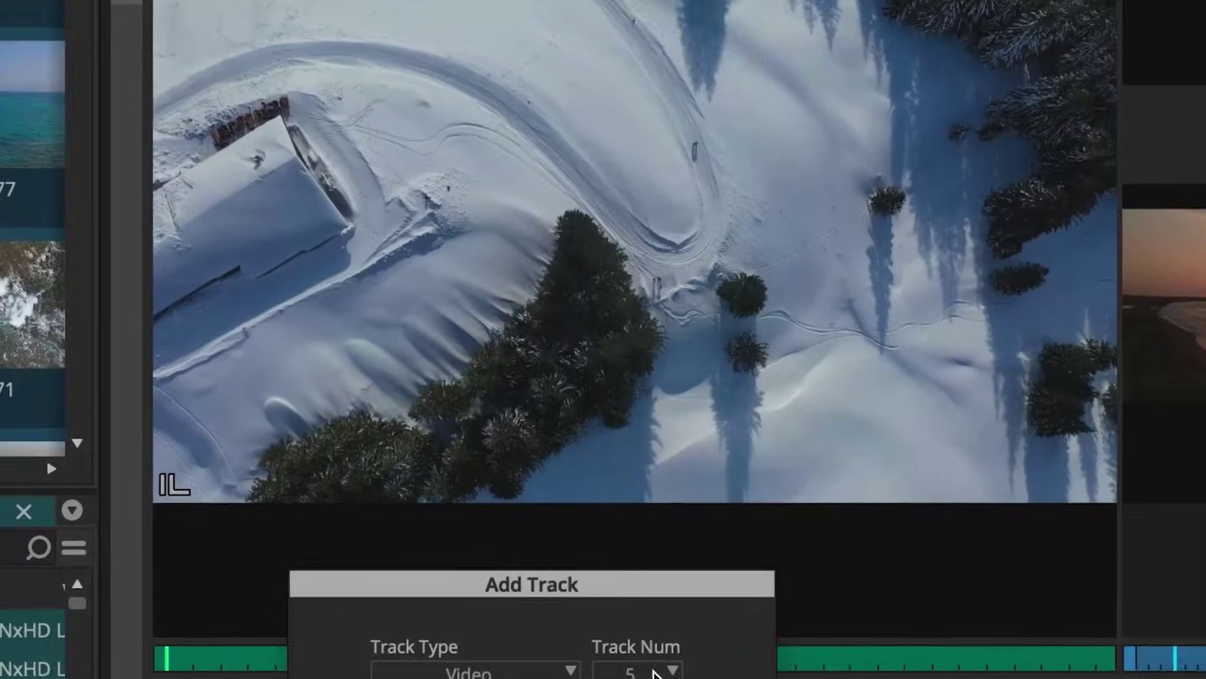
# Ungroup capture channels A1 and A2 and close the Capture Tool
pyautogui.click(862, 129)
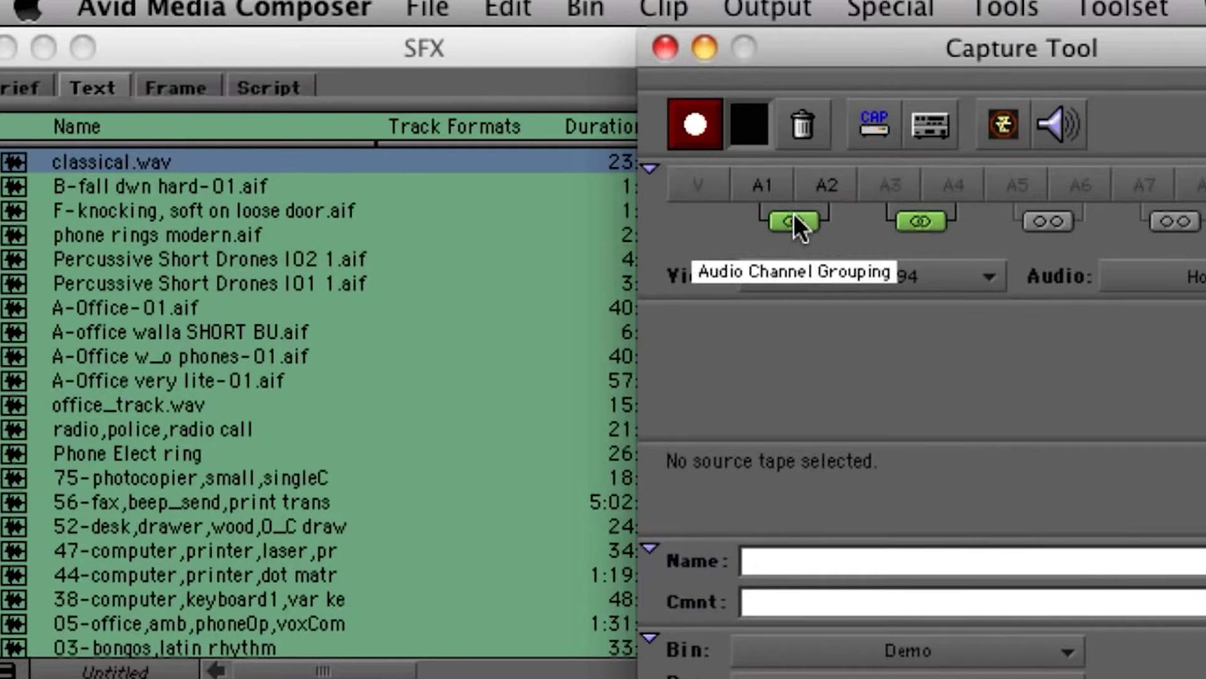
pyautogui.click(794, 220)
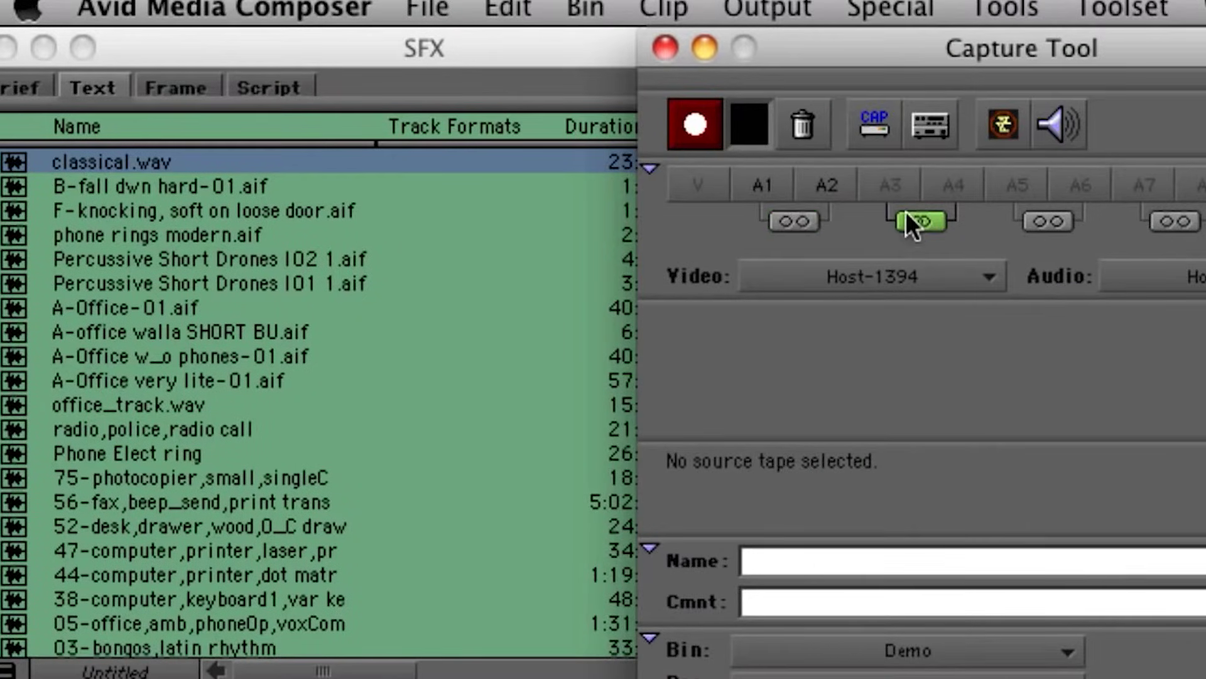
pyautogui.click(673, 44)
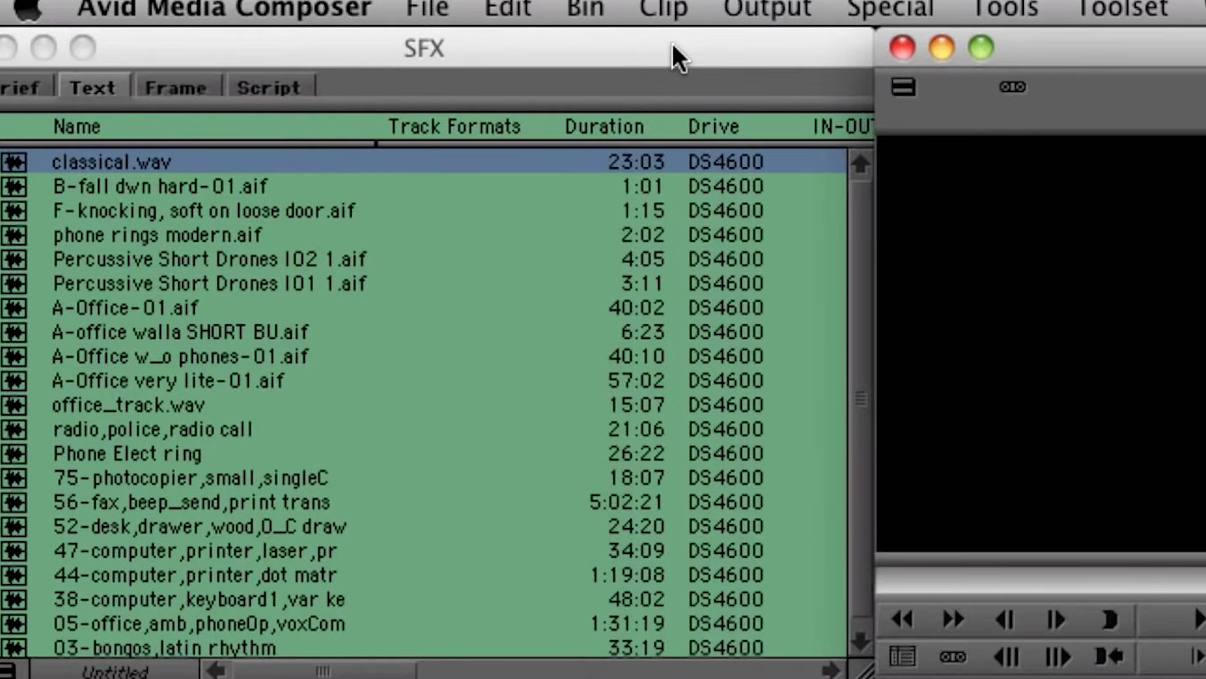
# Set every clip in the SFX bin to stereo A1A2 audio
pyautogui.click(598, 58)
pyautogui.press('super+a')
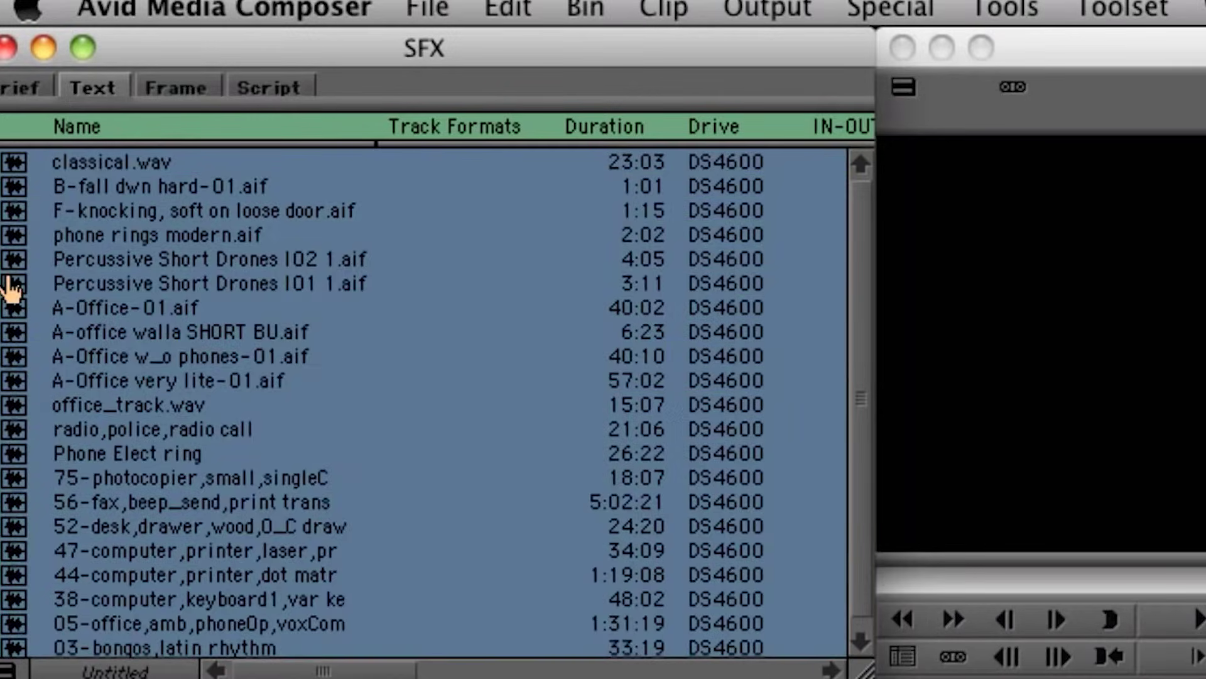
pyautogui.rightClick(9, 288)
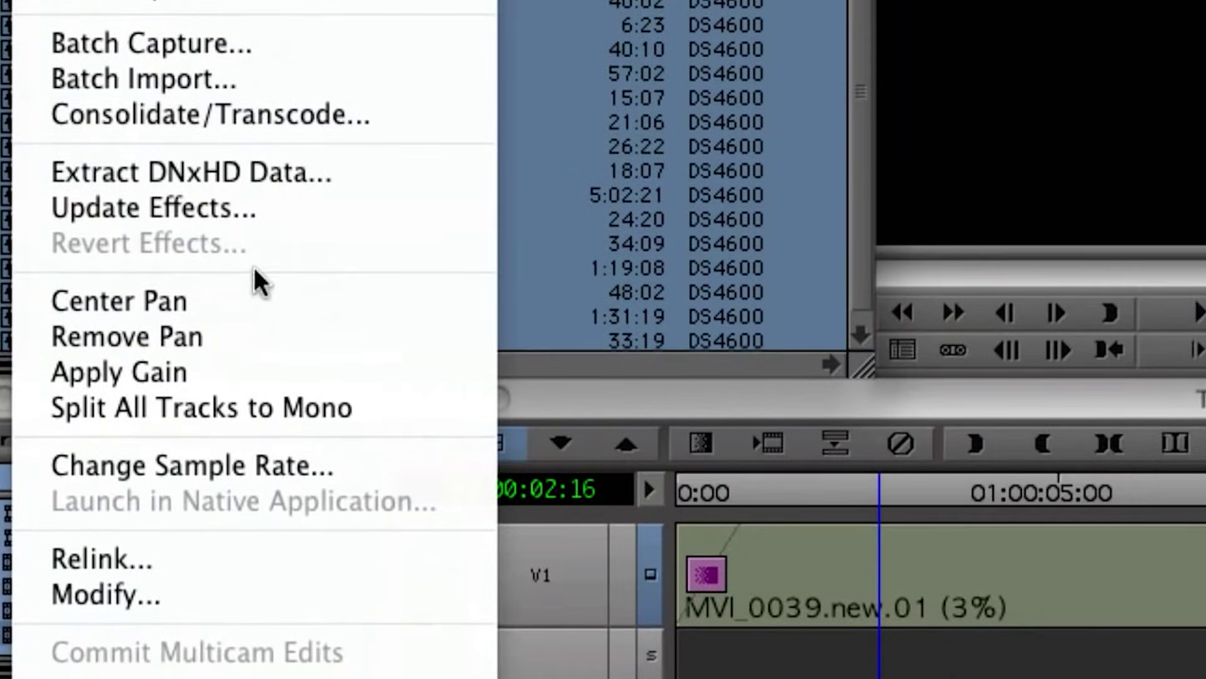
pyautogui.click(237, 601)
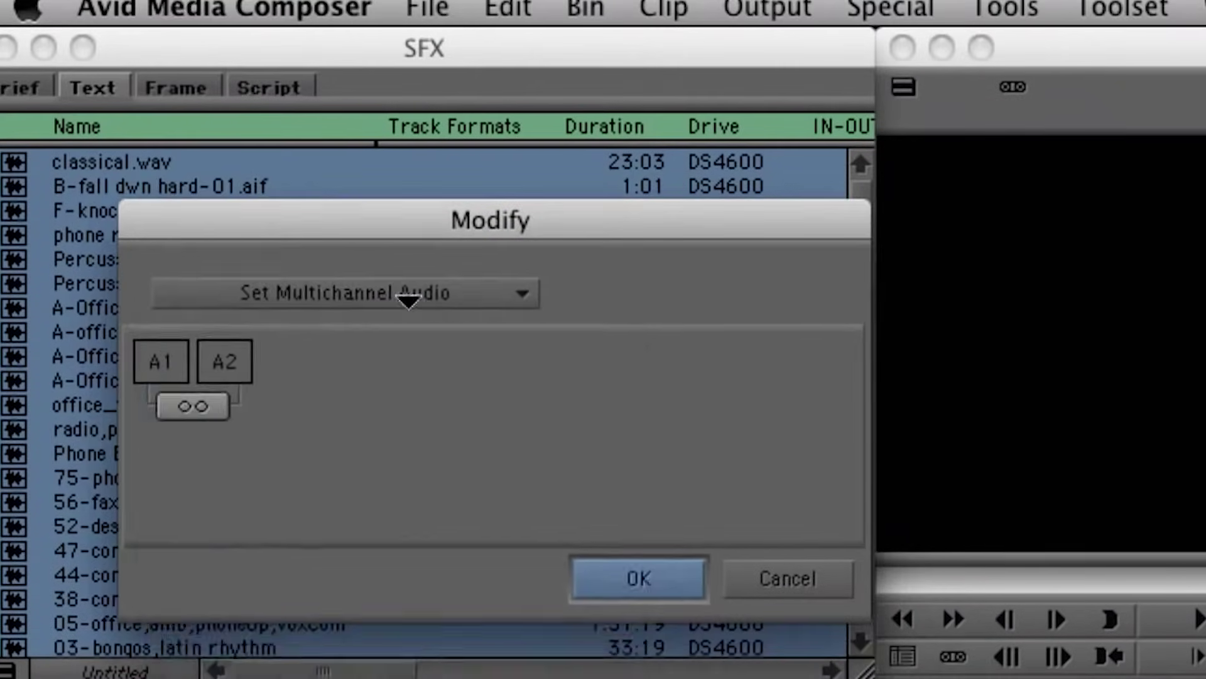
pyautogui.click(408, 293)
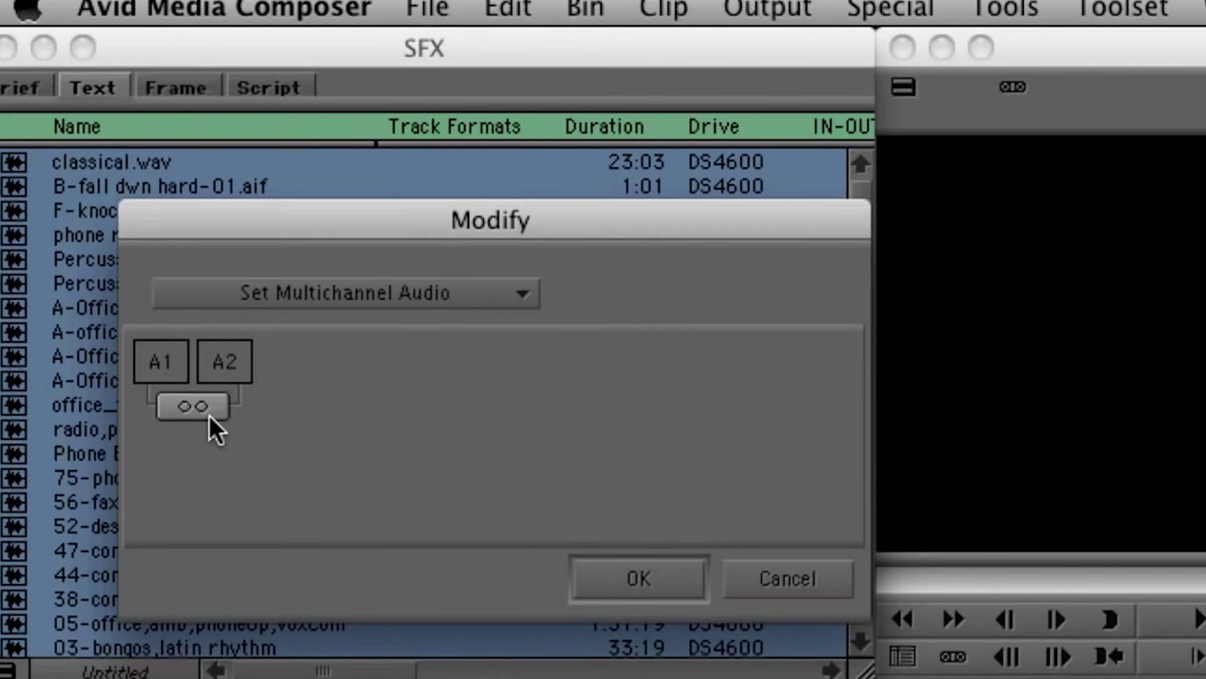
pyautogui.click(211, 415)
pyautogui.click(611, 574)
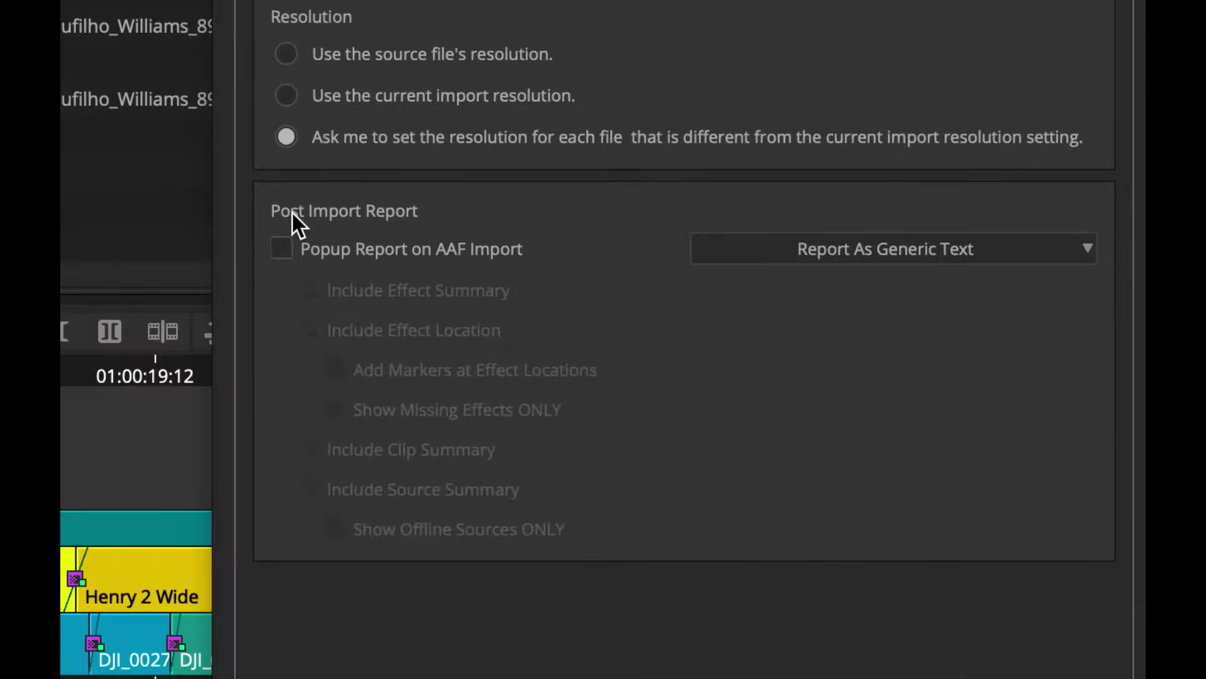
# Turn on the AAF import popup report in Generic Text format
pyautogui.click(377, 252)
pyautogui.click(930, 245)
pyautogui.click(813, 382)
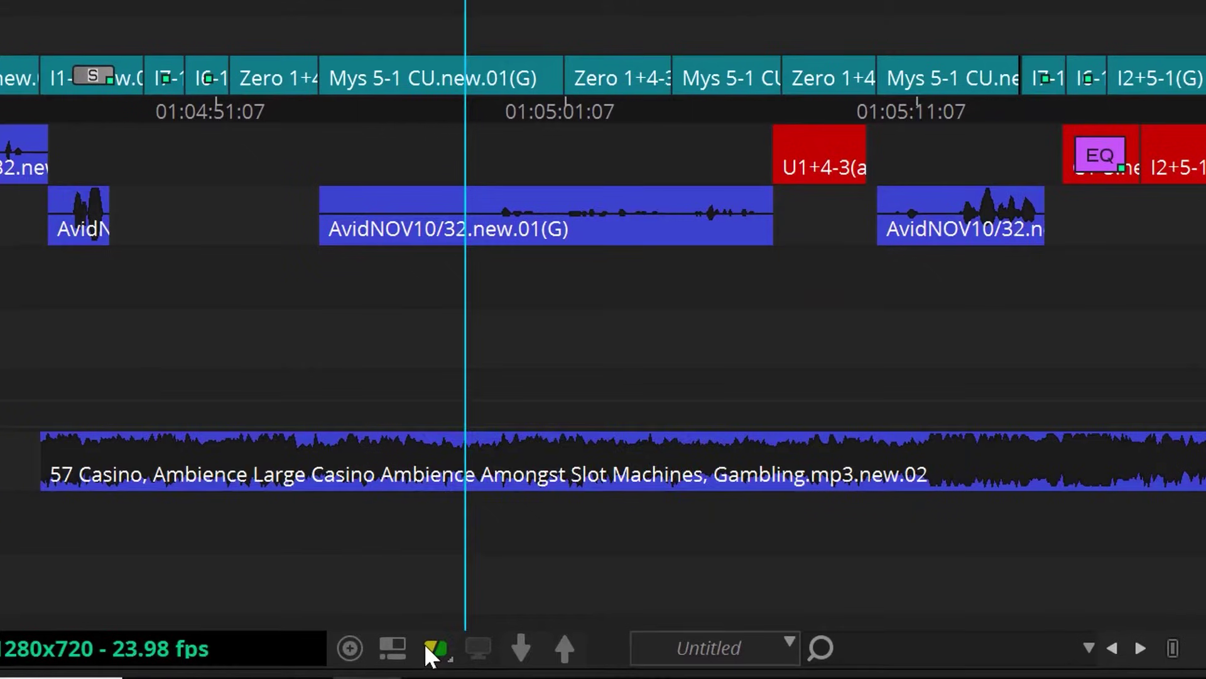
pyautogui.click(427, 646)
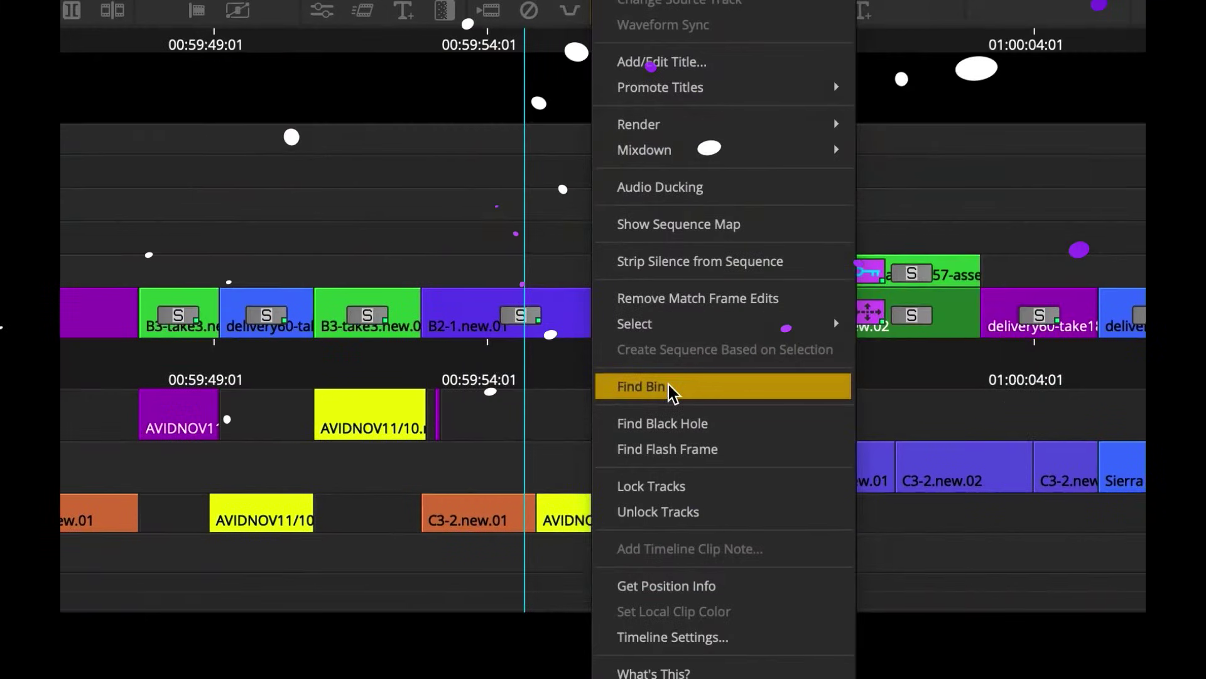
# Use Find Bin on several timeline clips to reveal their sources in the Mixed Media bin
pyautogui.click(669, 387)
pyautogui.rightClick(476, 514)
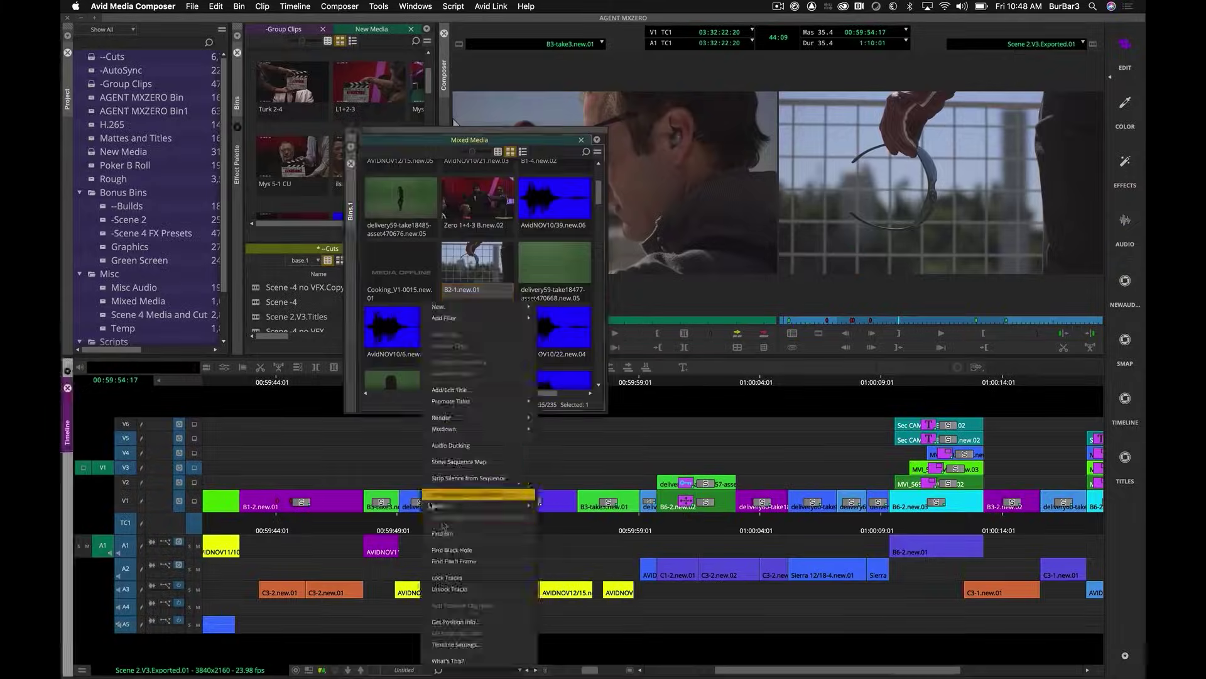
pyautogui.click(477, 532)
pyautogui.rightClick(812, 503)
pyautogui.click(841, 534)
pyautogui.rightClick(419, 503)
pyautogui.click(465, 527)
pyautogui.rightClick(466, 502)
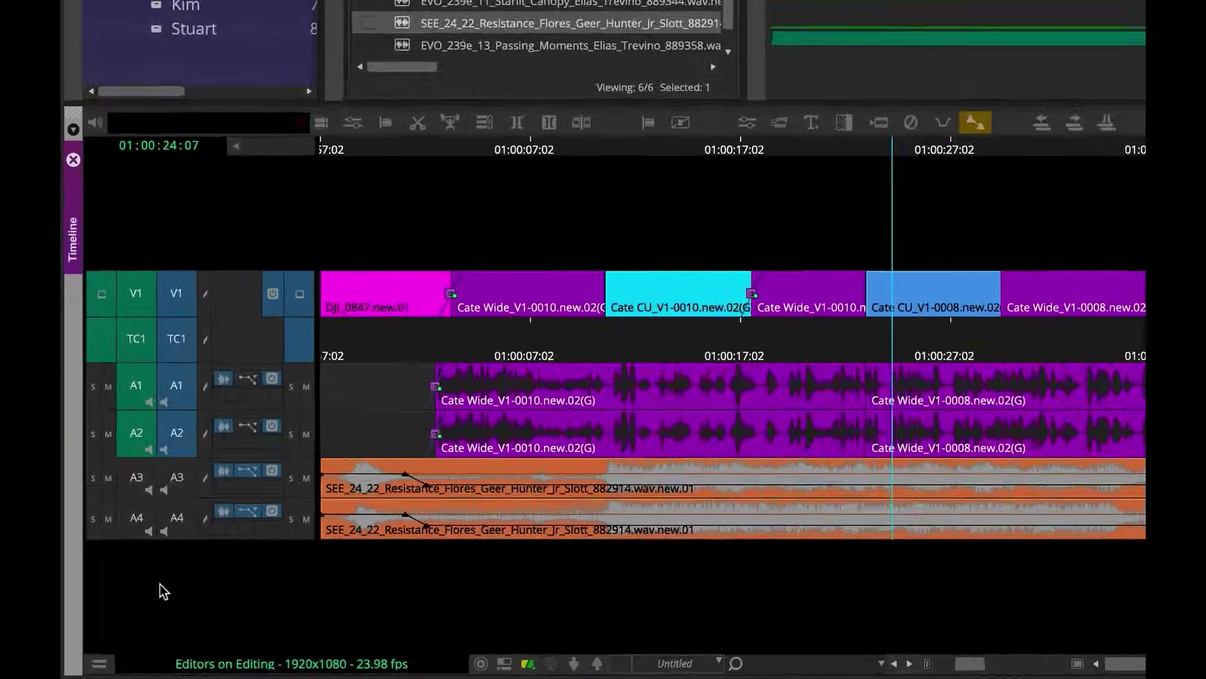
# Change the Clip Text shown on timeline segments
pyautogui.click(81, 669)
pyautogui.moveTo(113, 497)
pyautogui.click(213, 522)
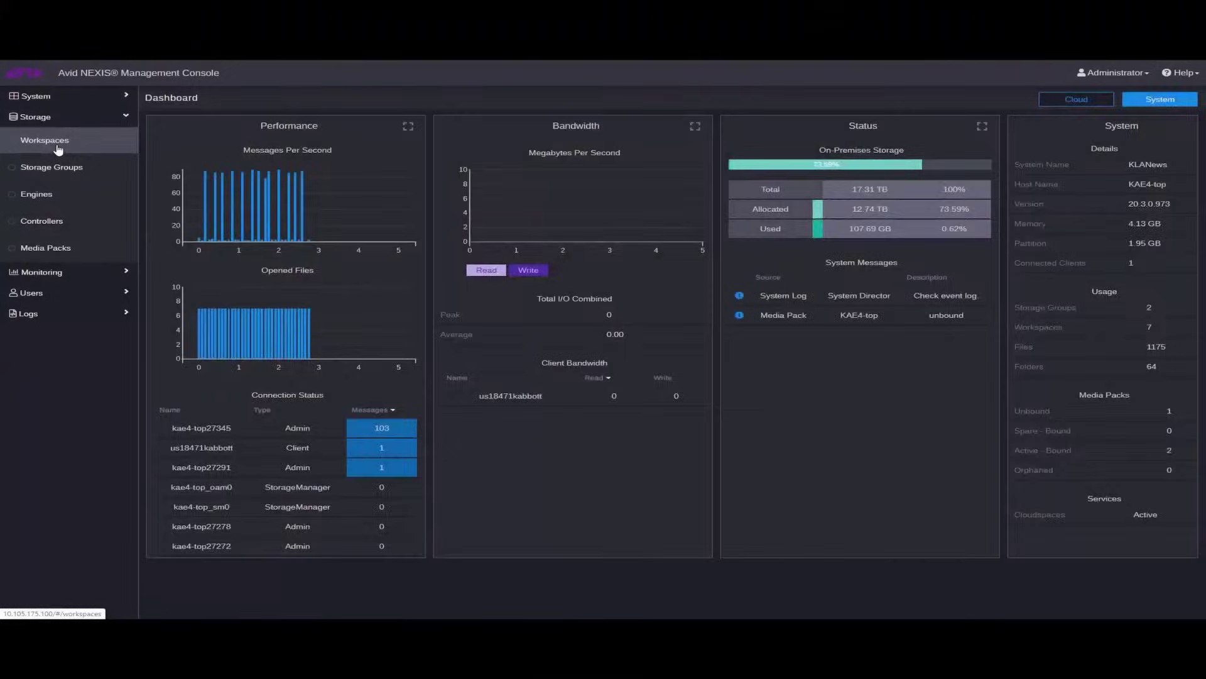
# Show the ThatFoodShow workspace's attributes in the NEXIS Storage > Workspaces list
pyautogui.click(56, 146)
pyautogui.click(309, 217)
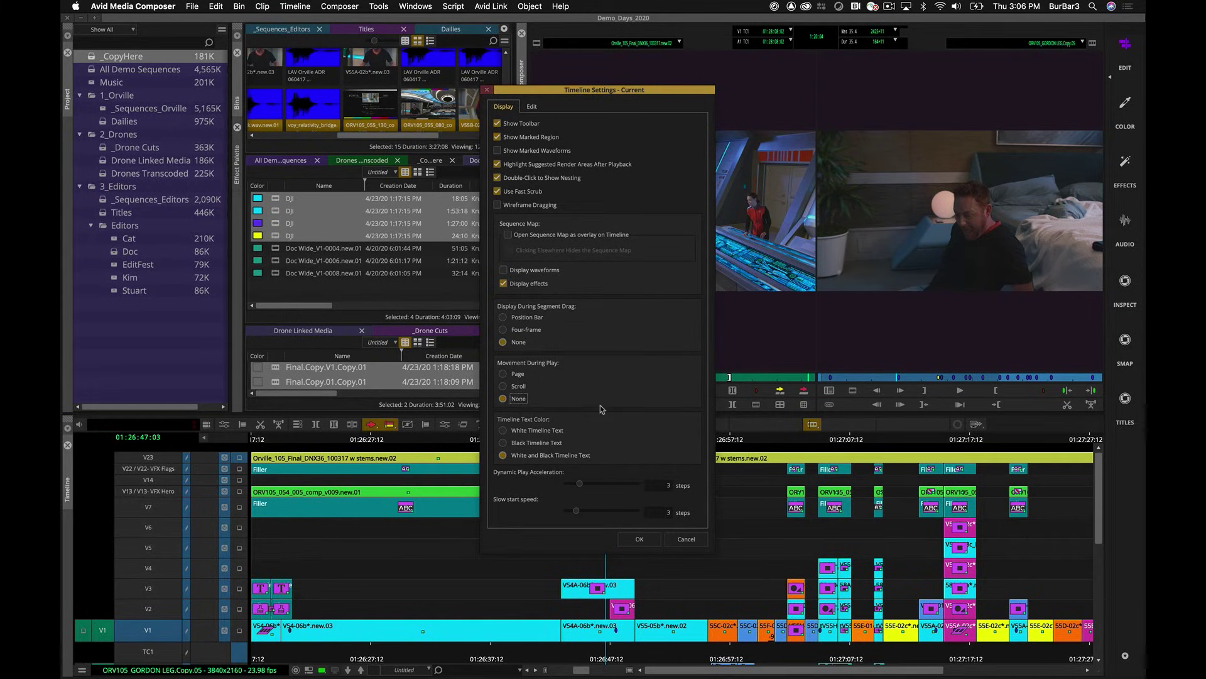
# Apply the Timeline Settings and bring up the Command Palette from Tools
pyautogui.click(639, 538)
pyautogui.click(378, 6)
pyautogui.click(402, 338)
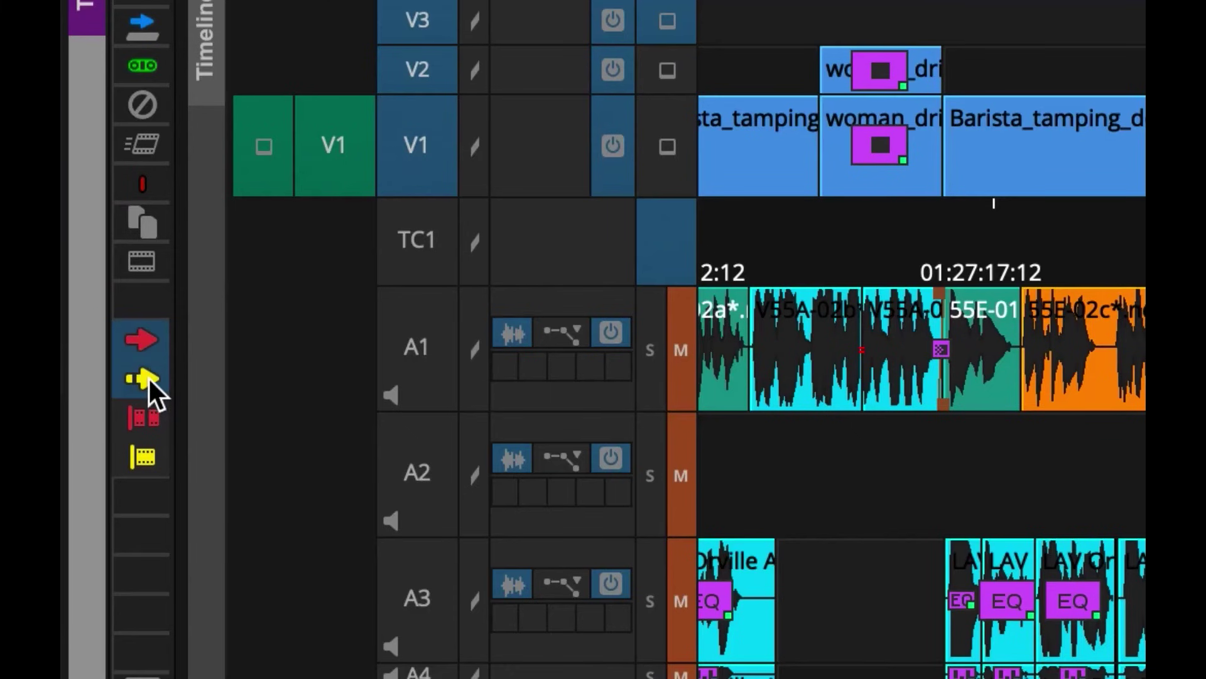
# Switch segment mode to lift/overwrite (yellow arrow) and jump through the sequence with the Sequence Map
pyautogui.rightClick(398, 254)
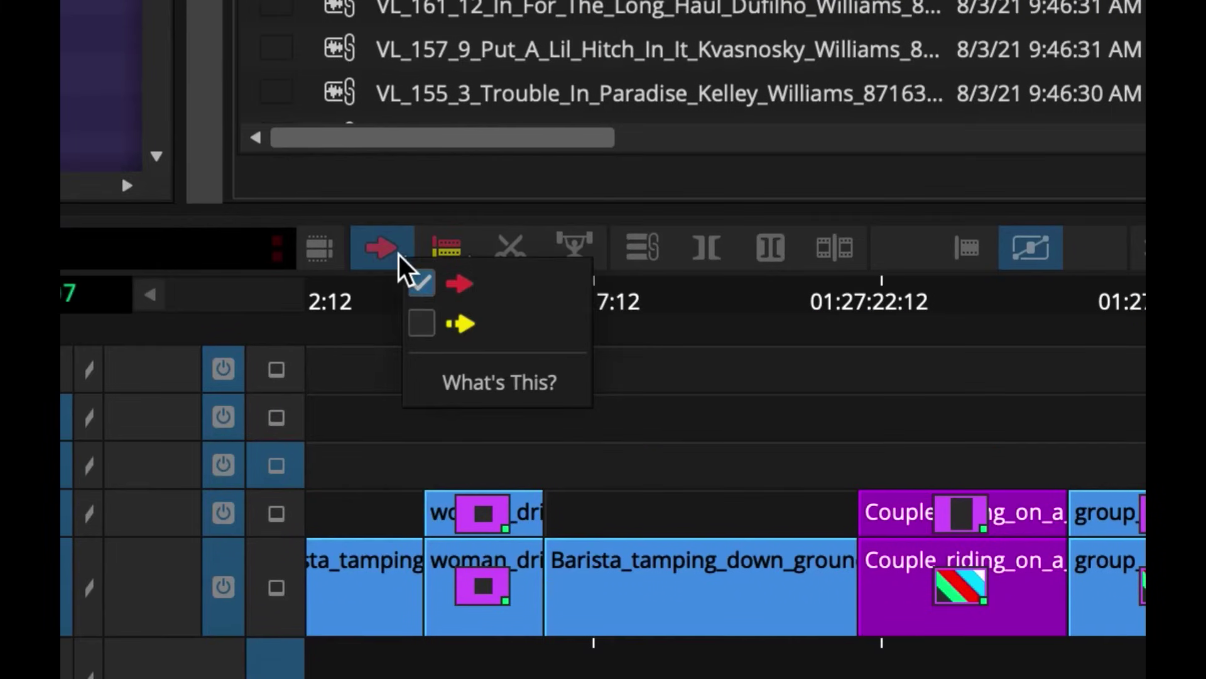
pyautogui.click(430, 324)
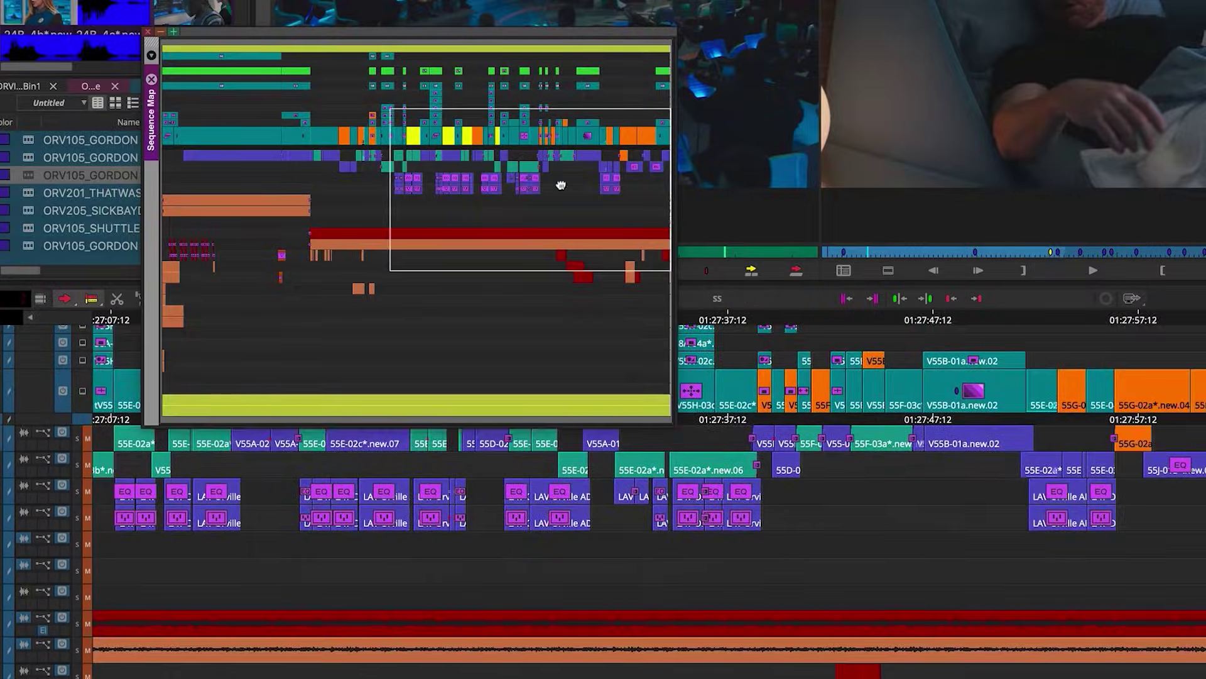
pyautogui.moveTo(561, 185); pyautogui.dragTo(345, 261)
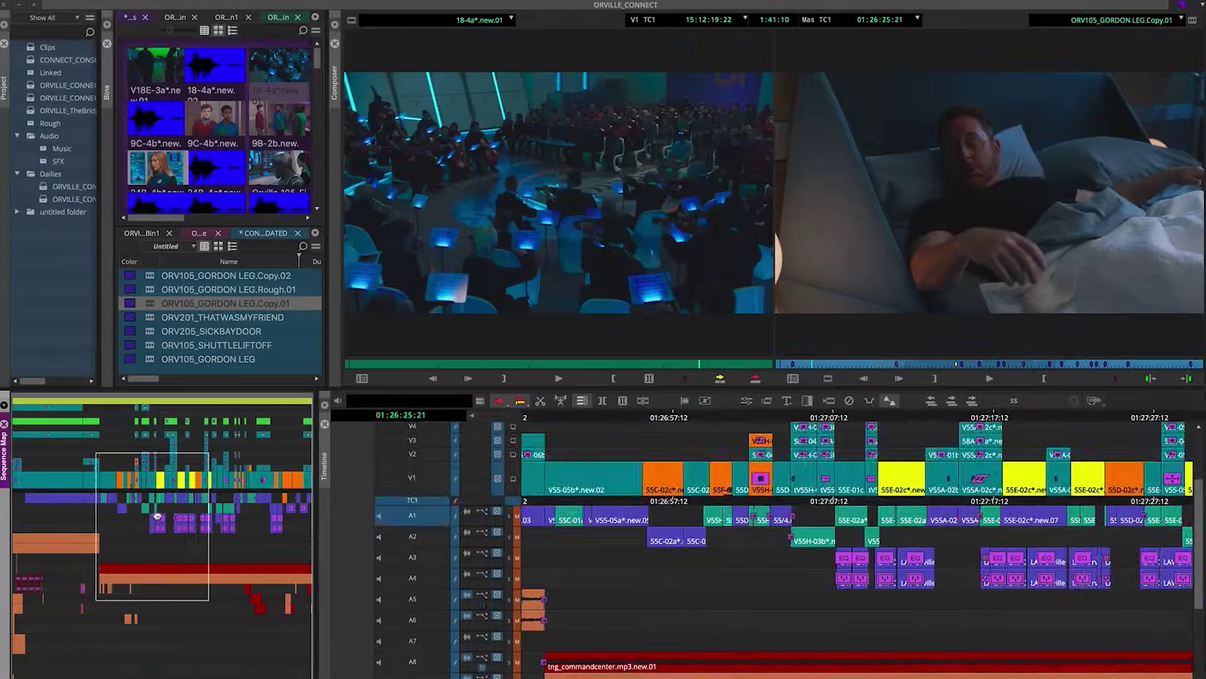
pyautogui.moveTo(135, 539); pyautogui.dragTo(95, 503)
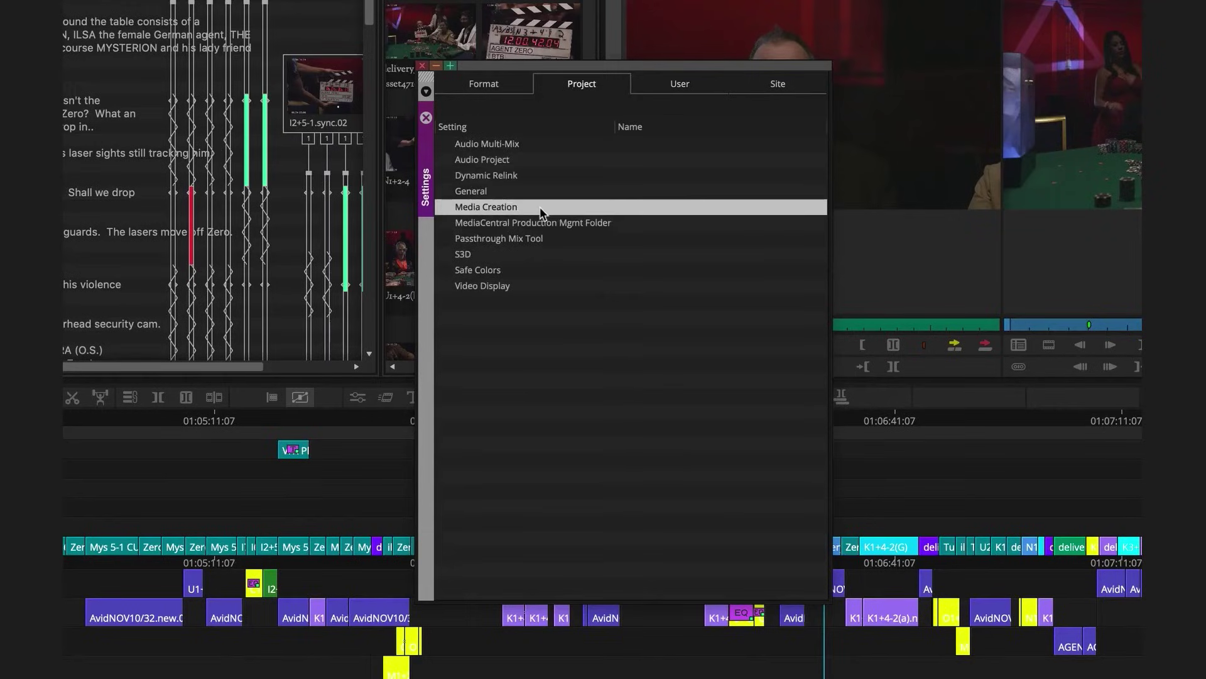
# Review the Media Creation Mixdown & Transcode settings, then dock the Settings panel in the main window
pyautogui.doubleClick(540, 208)
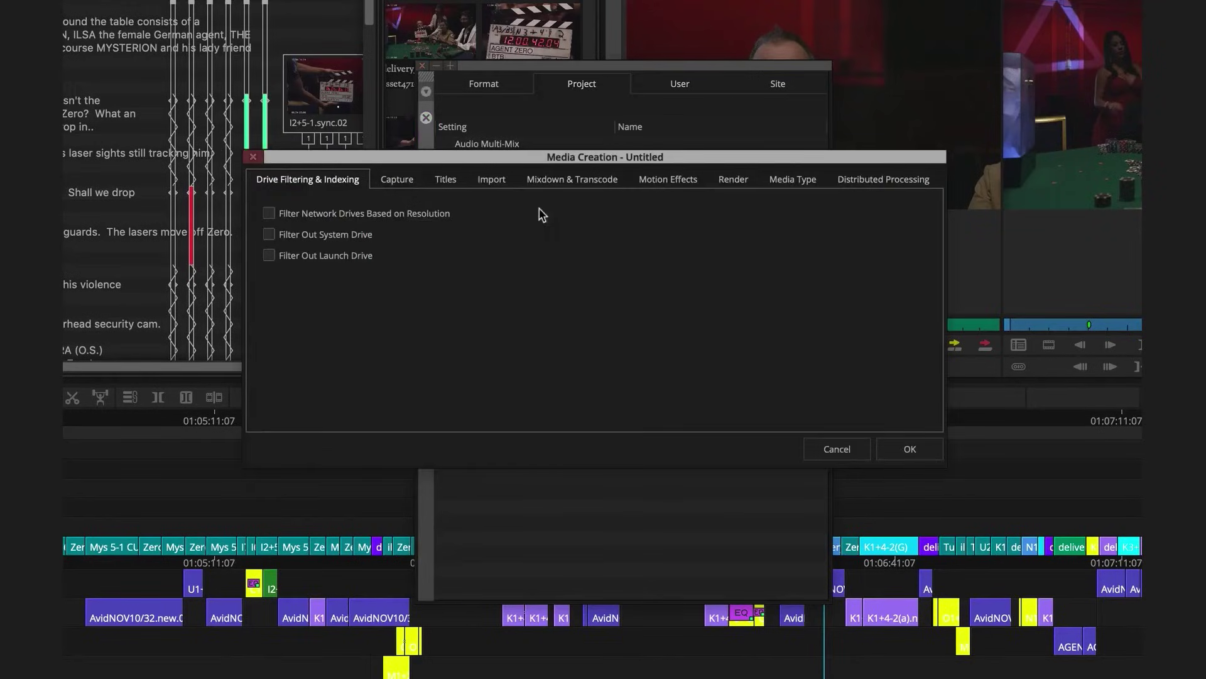
pyautogui.click(619, 185)
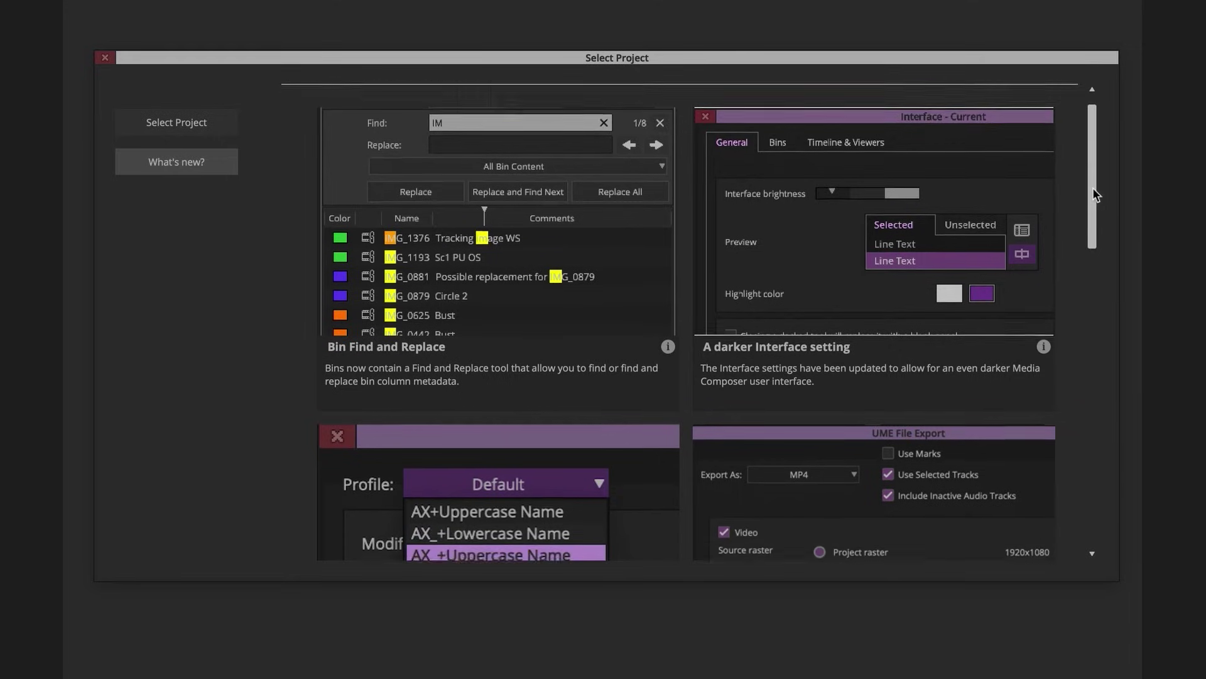
pyautogui.moveTo(1092, 187); pyautogui.dragTo(1097, 231)
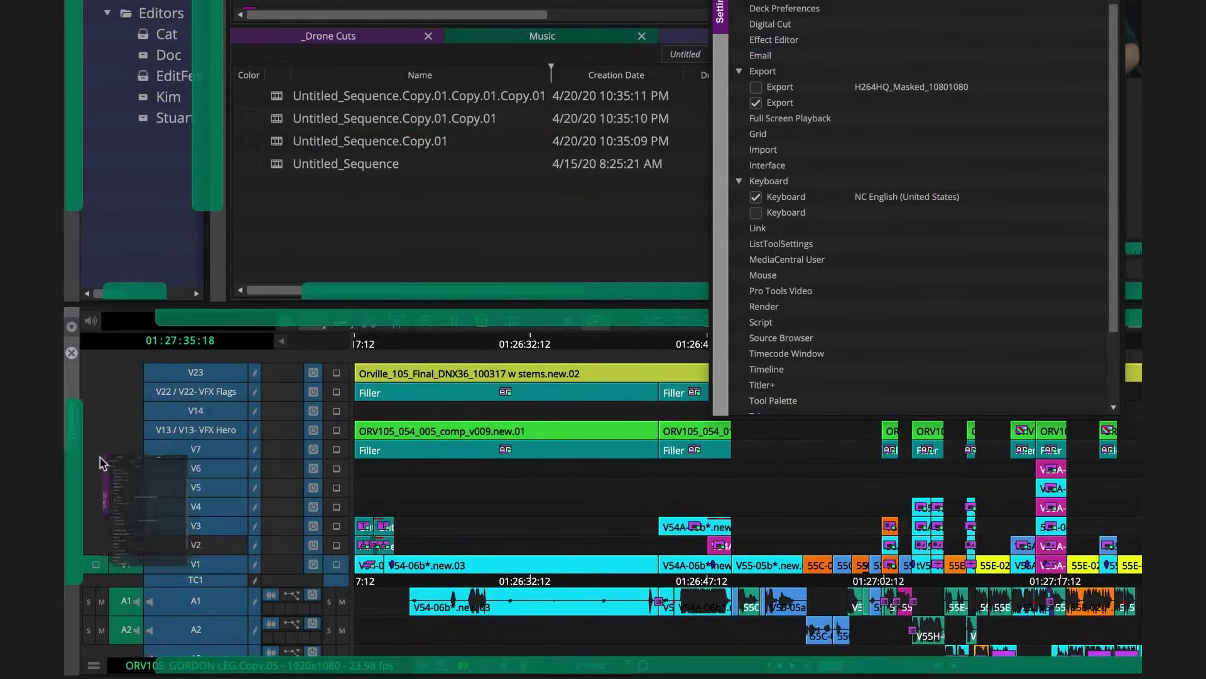
pyautogui.moveTo(101, 463); pyautogui.dragTo(80, 466)
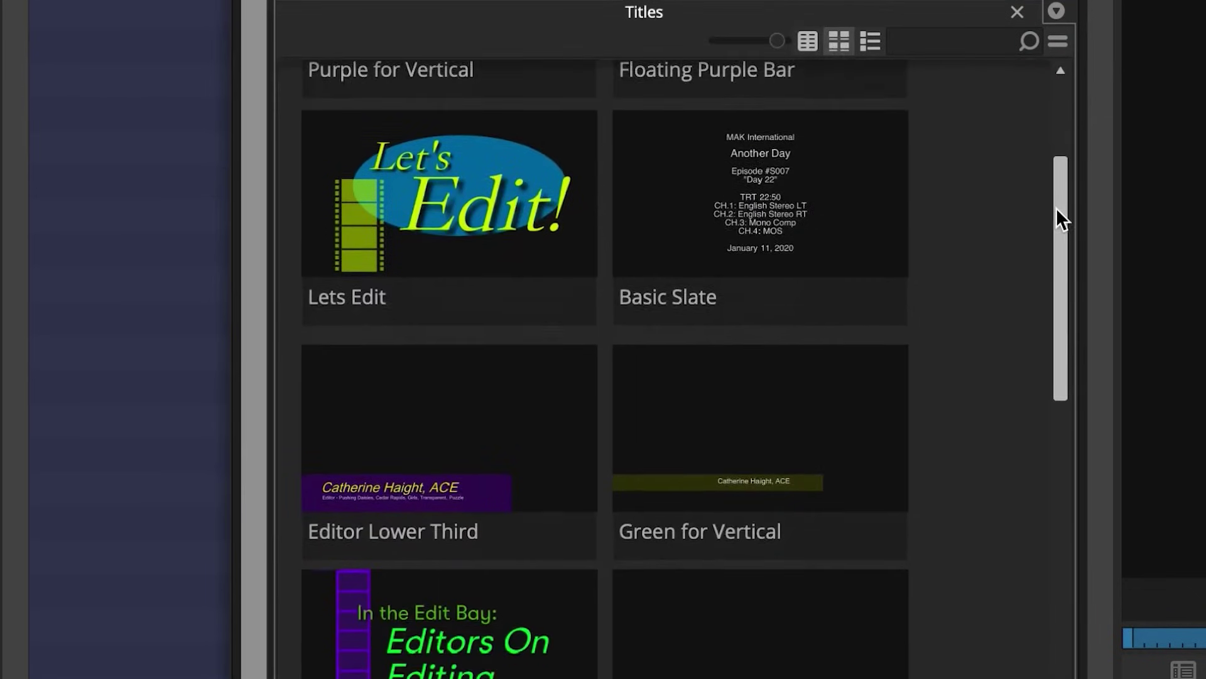
pyautogui.moveTo(1057, 207); pyautogui.dragTo(1053, 263)
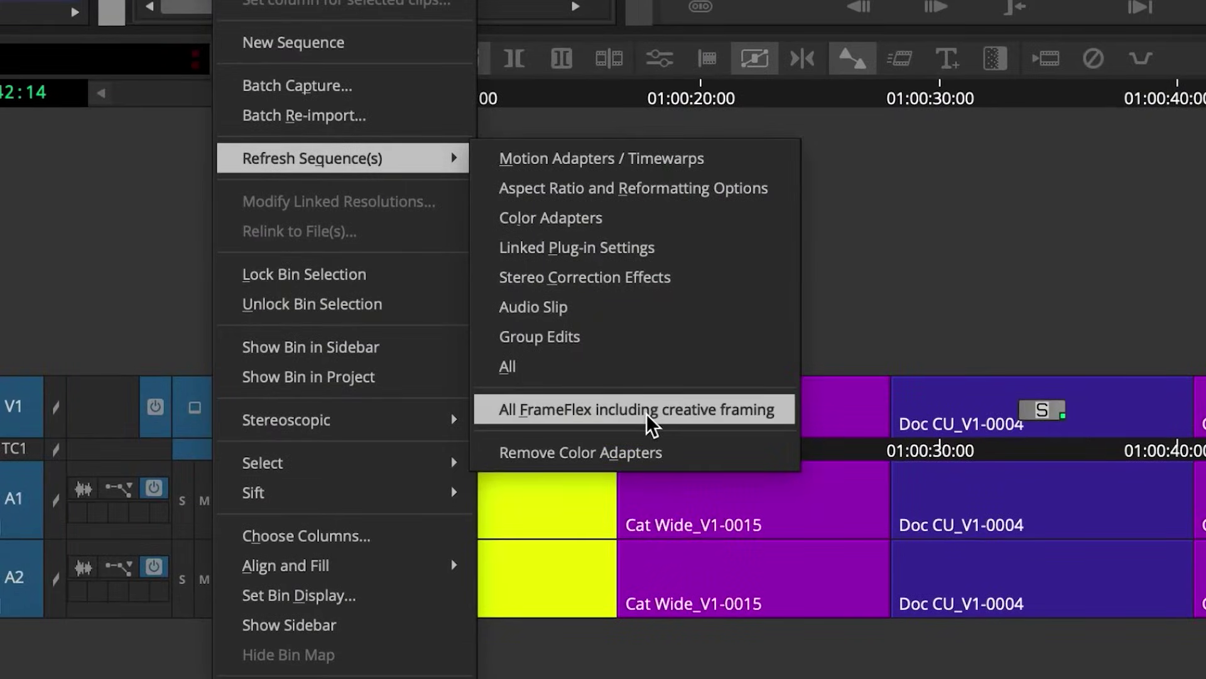